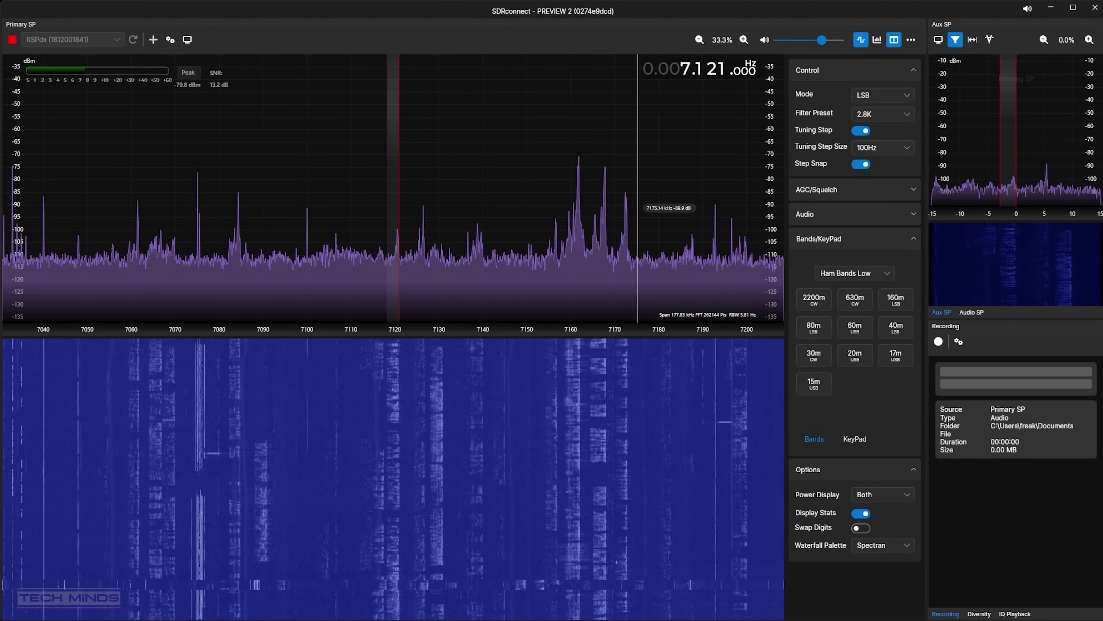
View the global settings and the About information for SDRconnect.
{"action": "left_click", "coordinate": [910, 39]}
{"action": "left_click", "coordinate": [863, 71]}
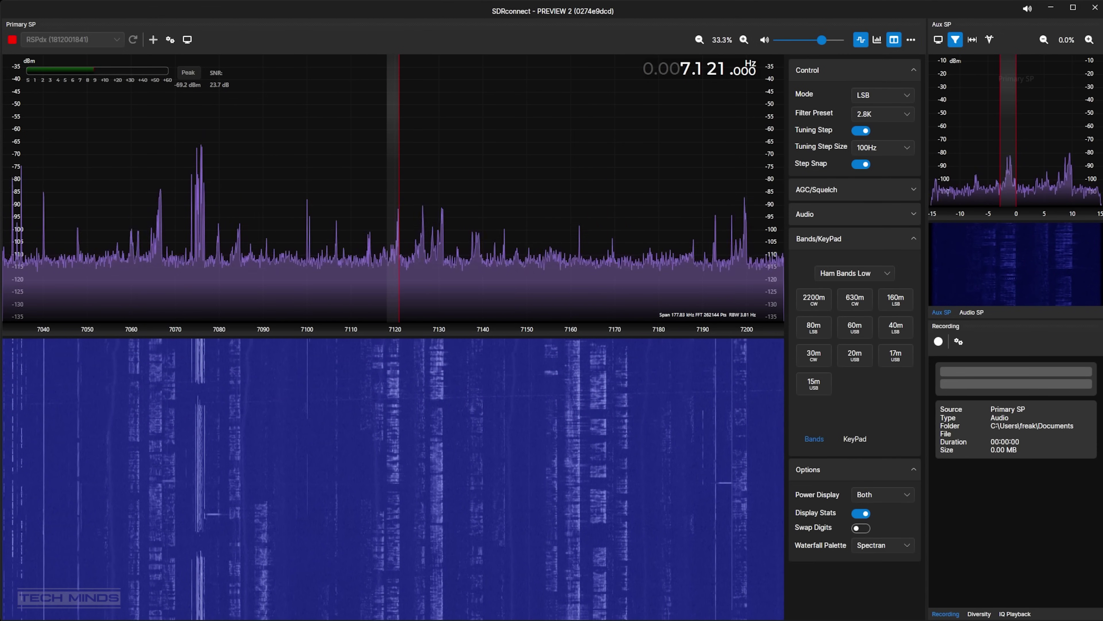
{"action": "left_click", "coordinate": [911, 40]}
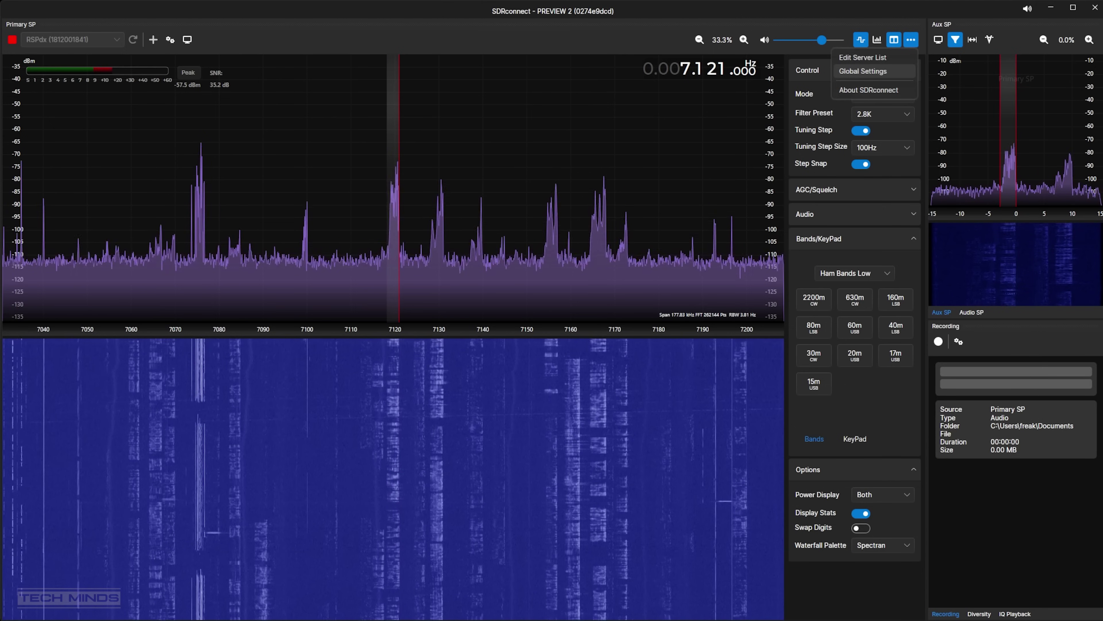
{"action": "left_click", "coordinate": [869, 90]}
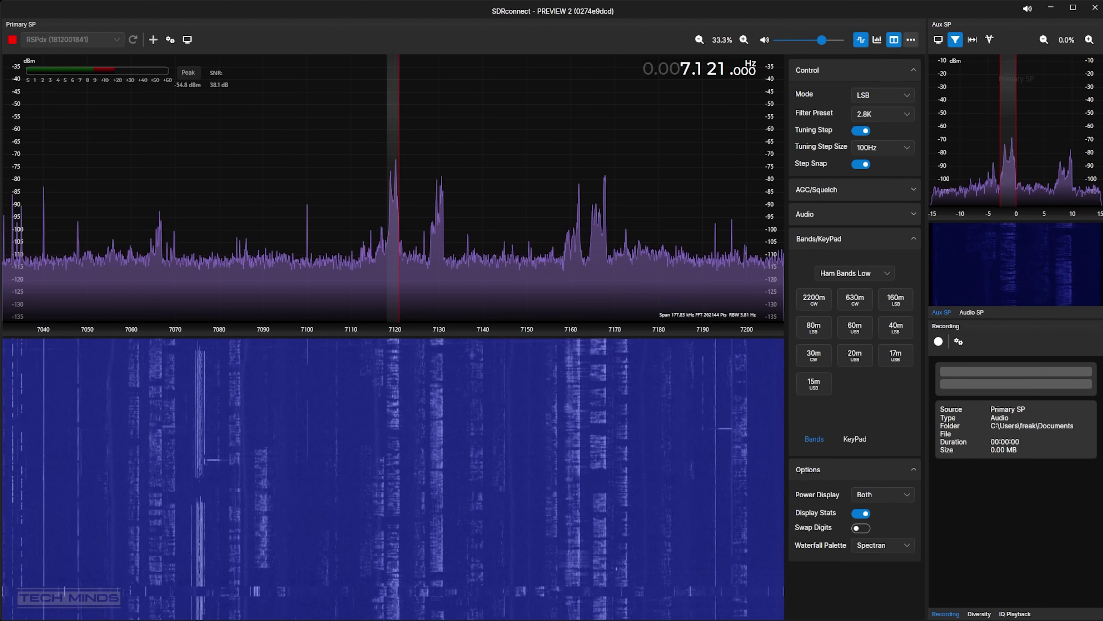
{"action": "left_click", "coordinate": [911, 39]}
{"action": "left_click", "coordinate": [862, 71]}
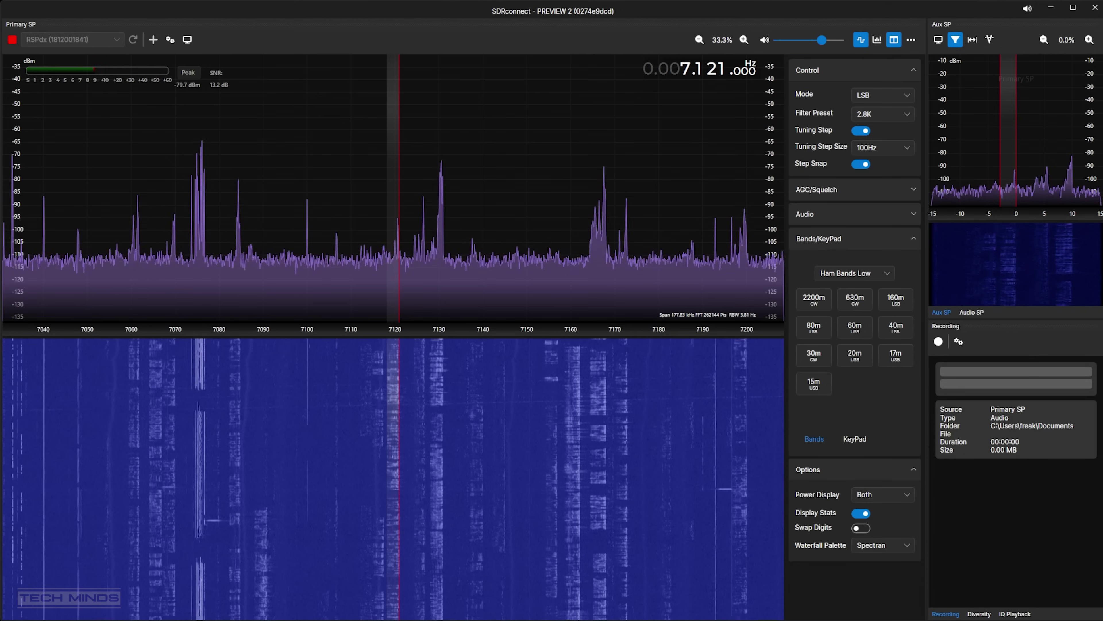
{"action": "left_click", "coordinate": [911, 39]}
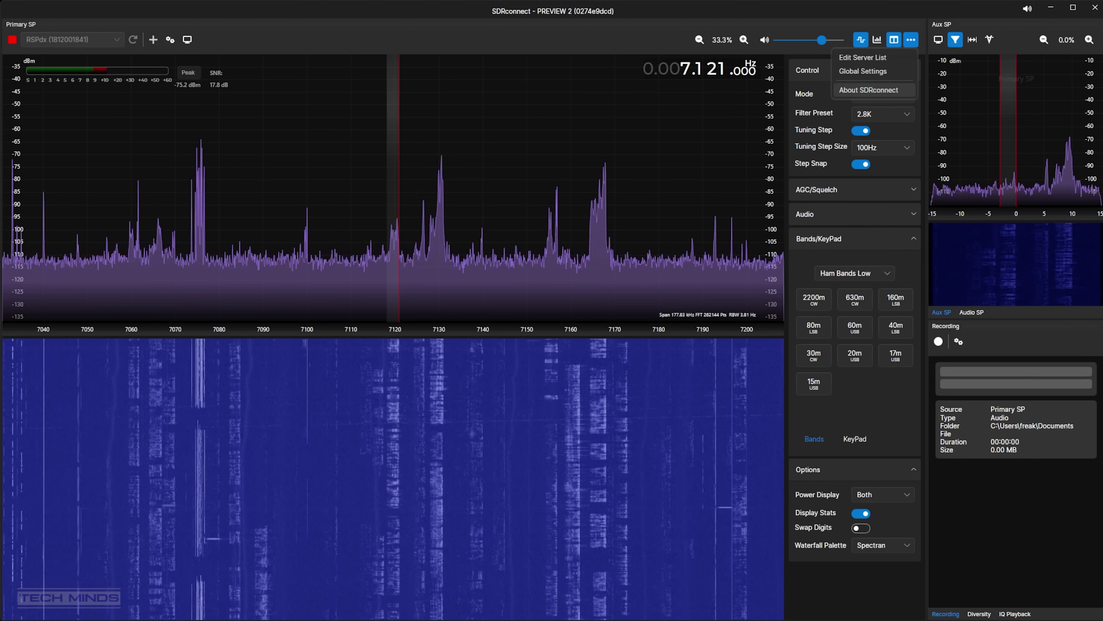
{"action": "left_click", "coordinate": [862, 90]}
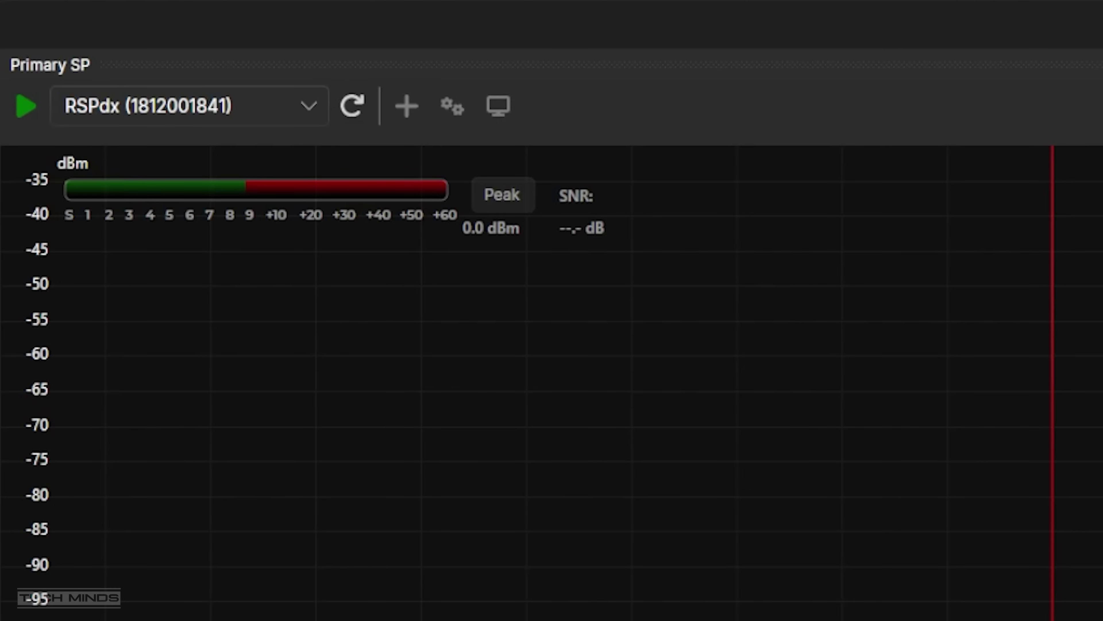
Switch the signal source to IQ File and back to the RSPdx receiver.
{"action": "left_click", "coordinate": [189, 106]}
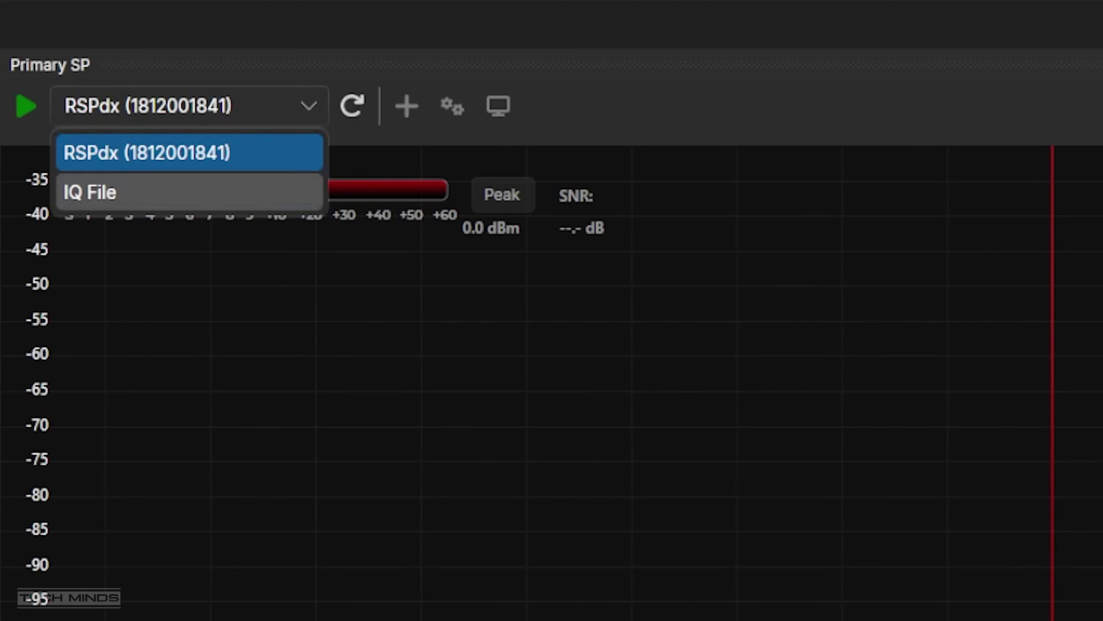
{"action": "left_click", "coordinate": [189, 192]}
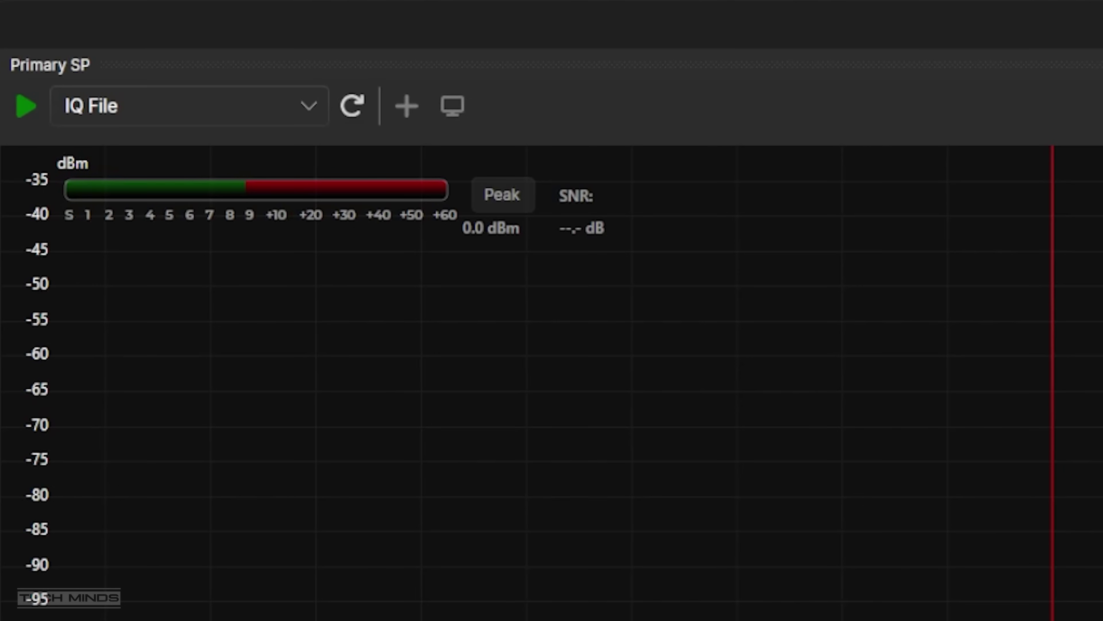
{"action": "left_click", "coordinate": [189, 106]}
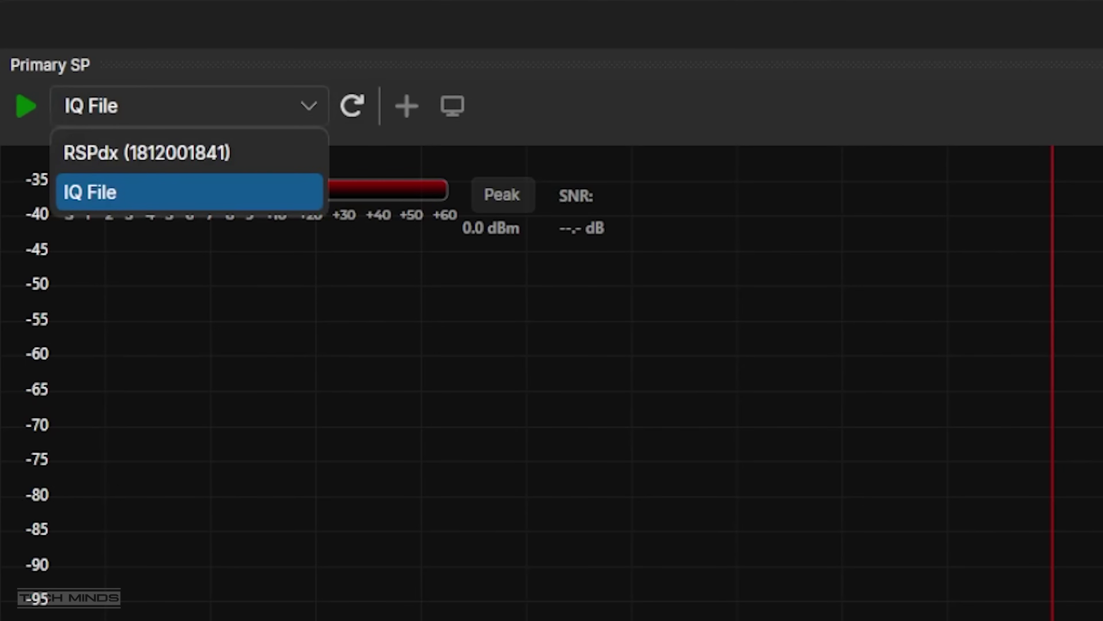
{"action": "left_click", "coordinate": [189, 150]}
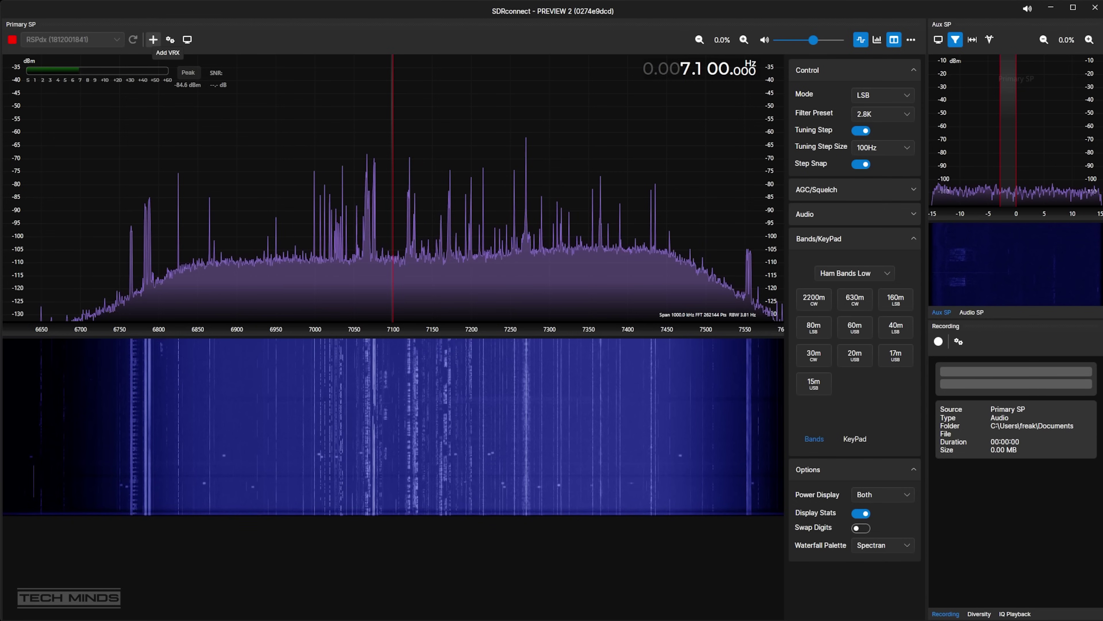
Add three virtual receivers to the primary spectrum.
{"action": "left_click", "coordinate": [406, 105]}
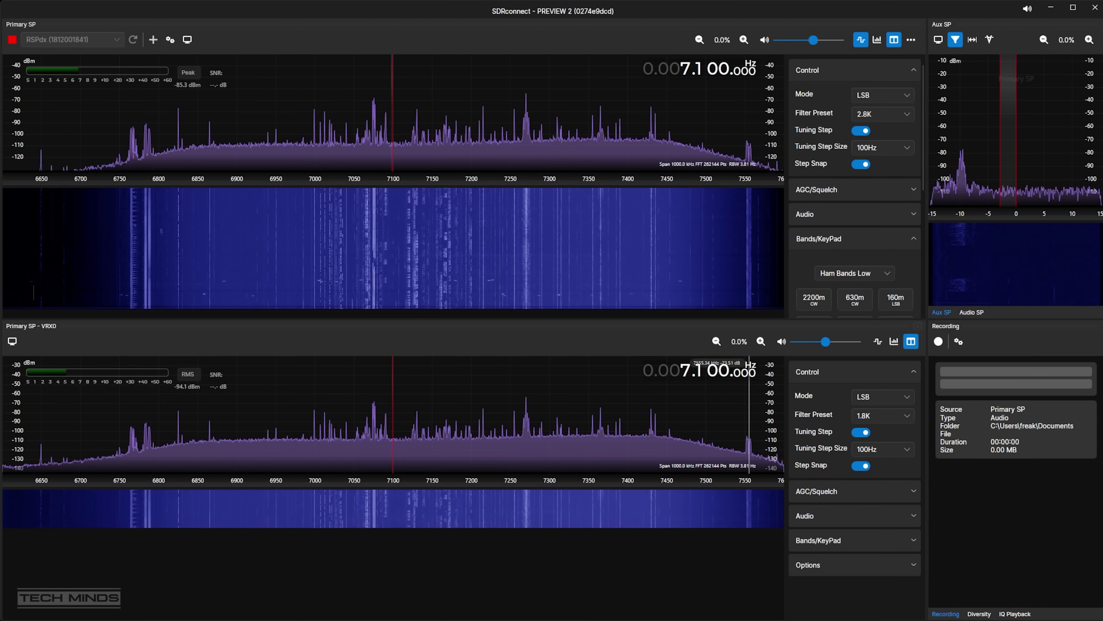
{"action": "left_click", "coordinate": [153, 40]}
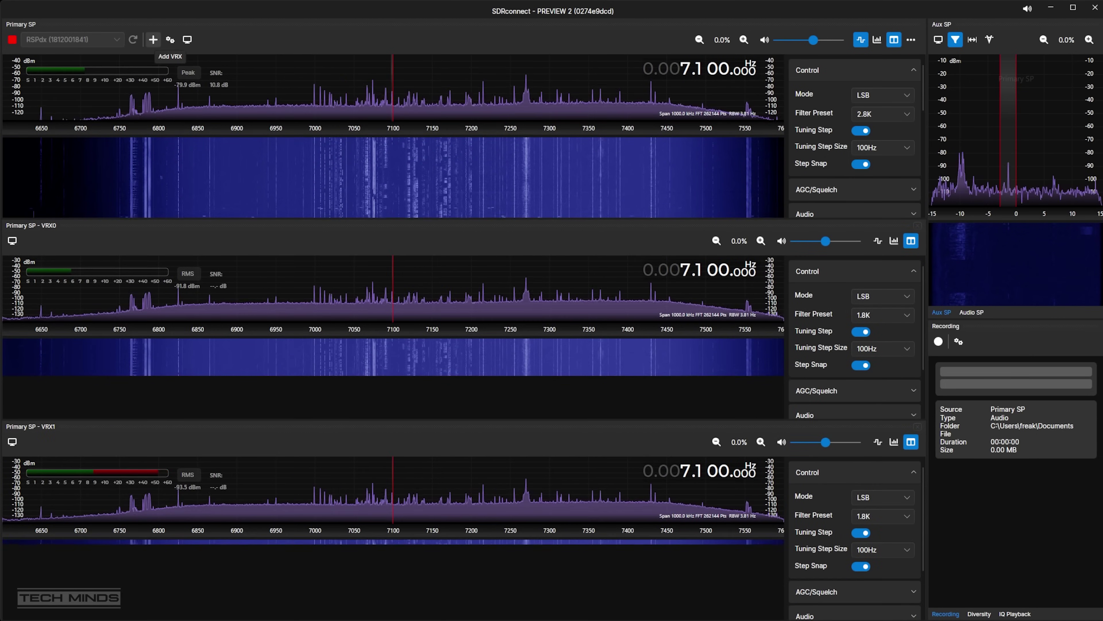
{"action": "left_click", "coordinate": [153, 40]}
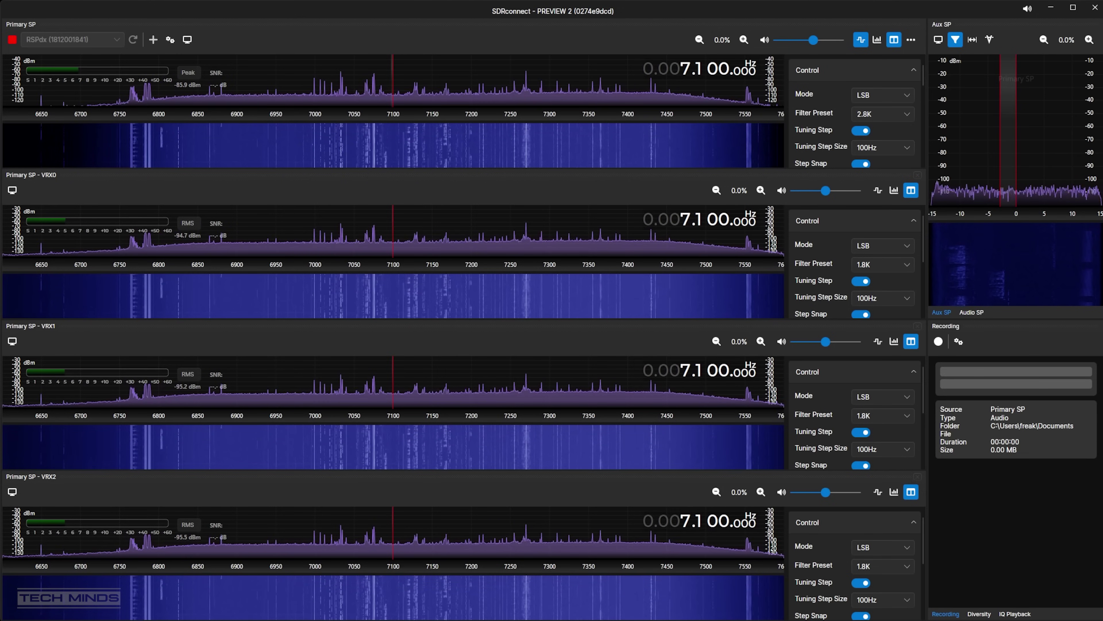
Close all three virtual receivers, leaving only the primary spectrum.
{"action": "left_click", "coordinate": [918, 476]}
{"action": "left_click", "coordinate": [917, 427]}
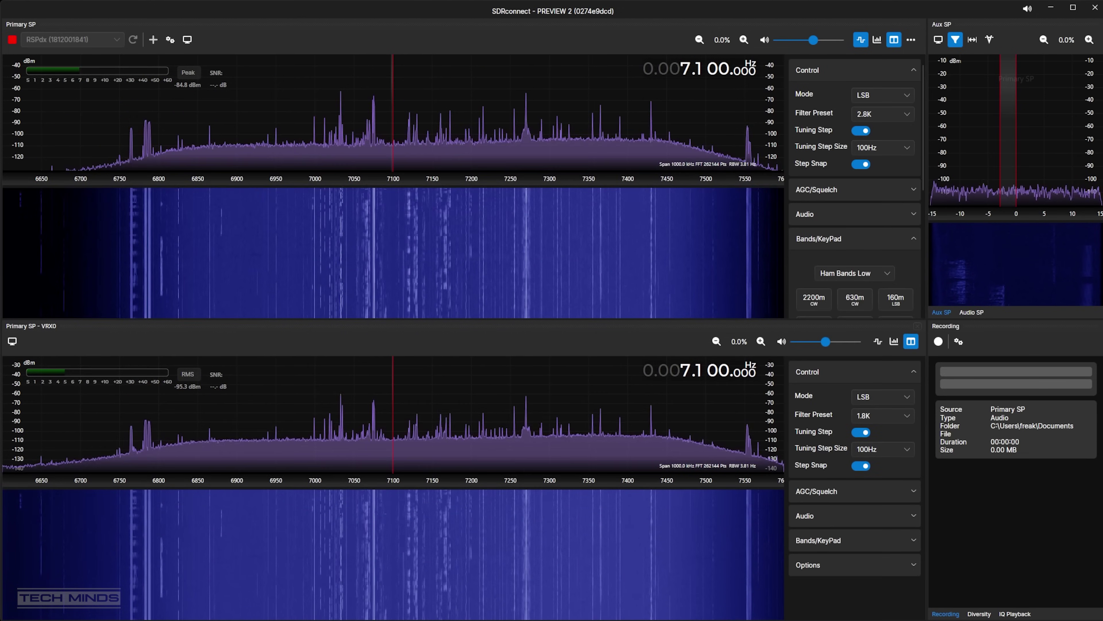
{"action": "left_click", "coordinate": [918, 326]}
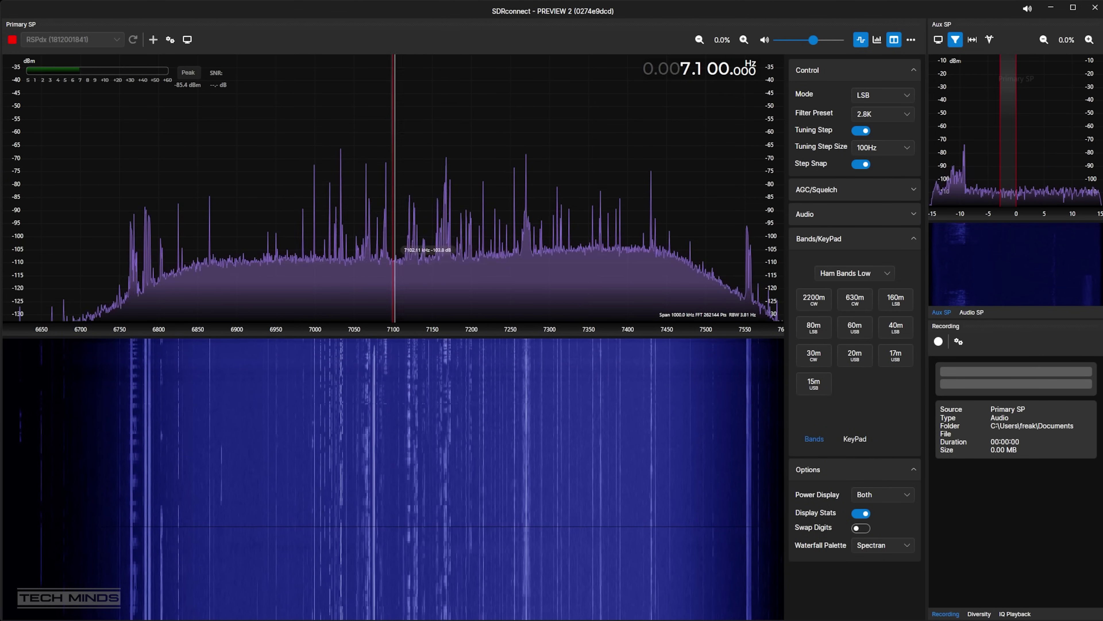
Examine the antenna and sample rate choices in the RSPdx device settings.
{"action": "left_click", "coordinate": [170, 40]}
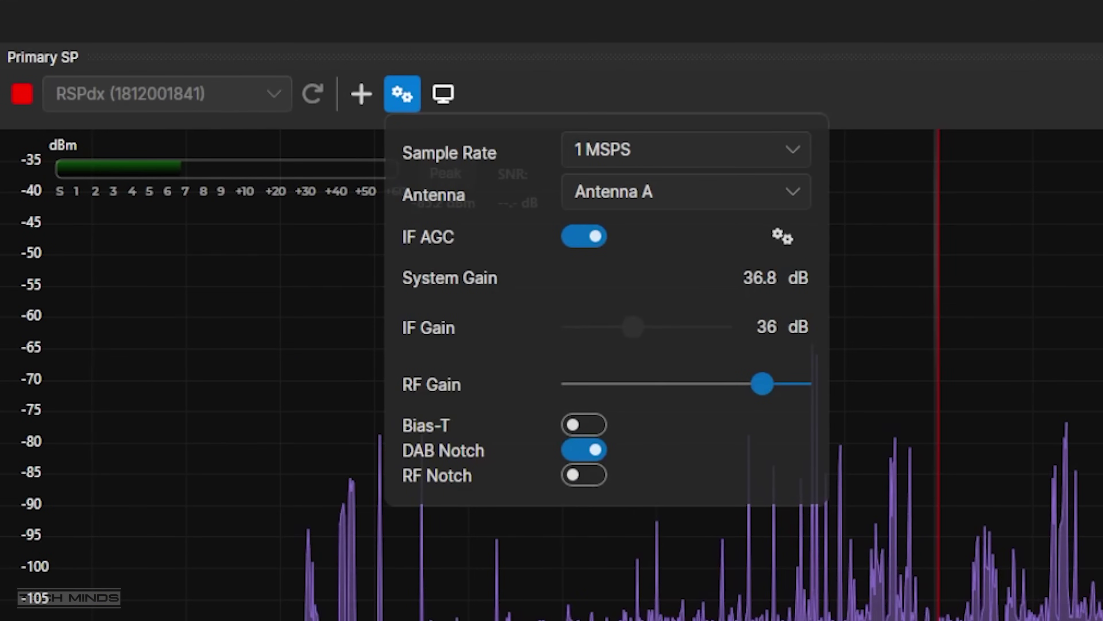
{"action": "left_click", "coordinate": [686, 191]}
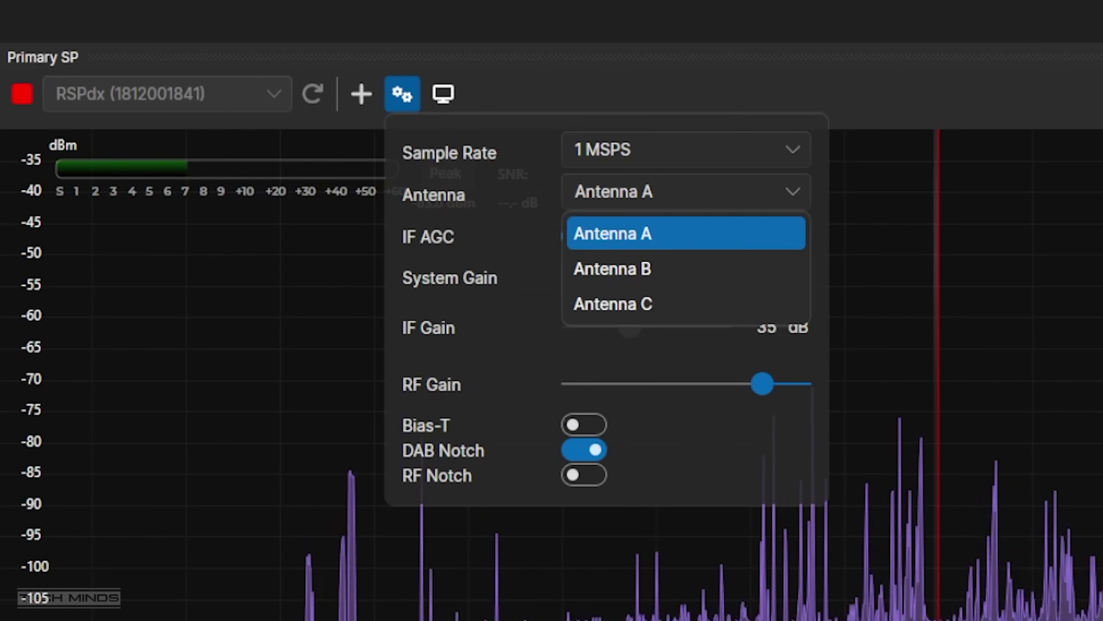
{"action": "left_click", "coordinate": [781, 235]}
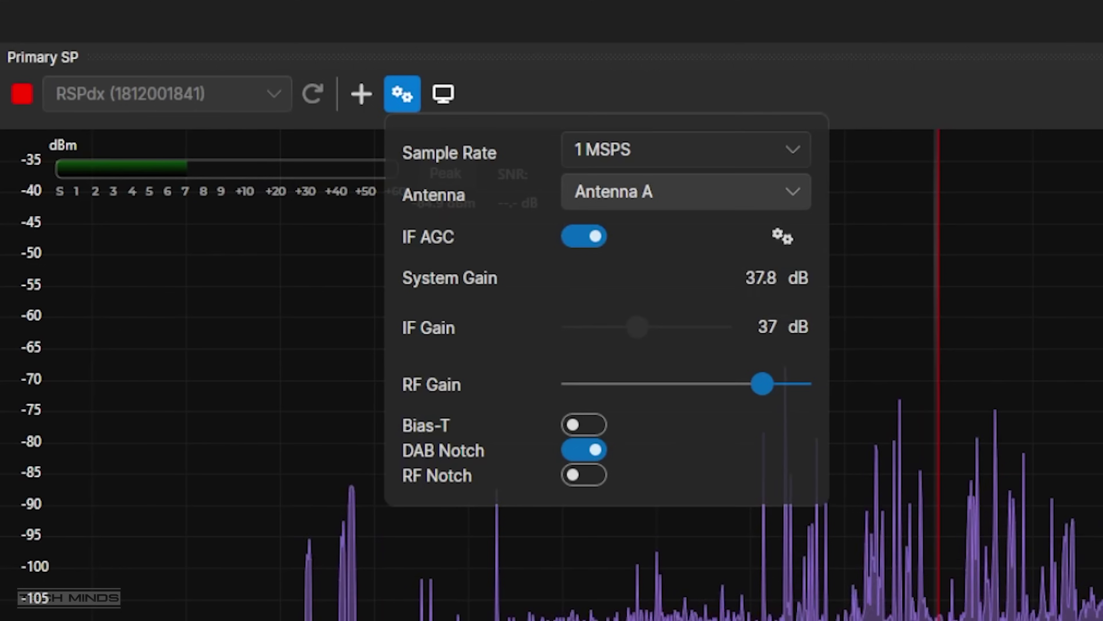
{"action": "left_click", "coordinate": [782, 149]}
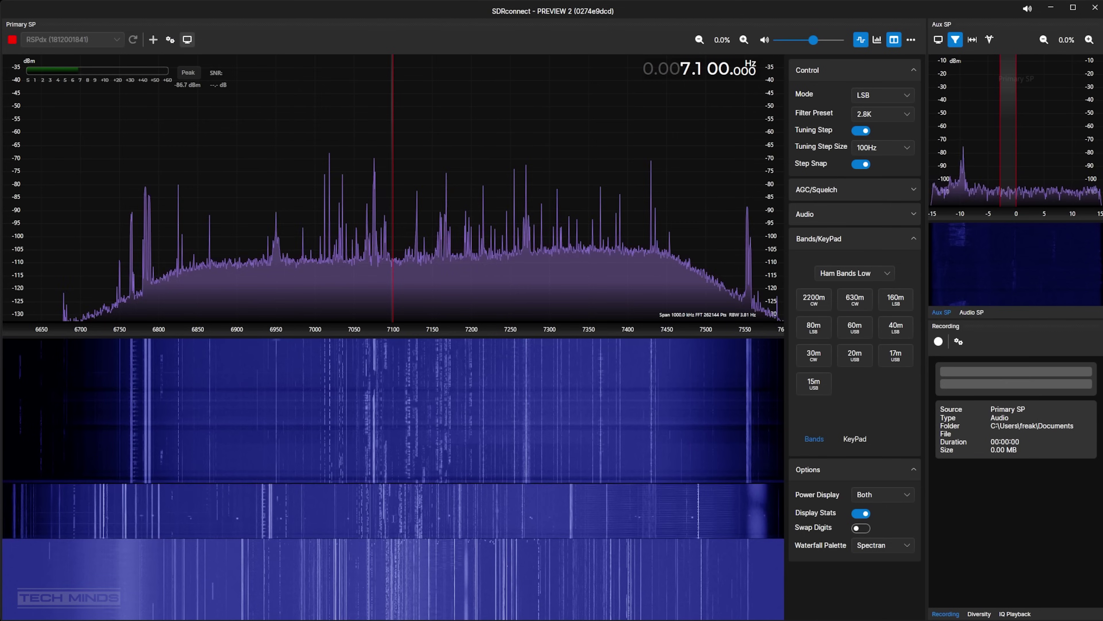
Set the primary spectrum's FFT window to Sin5 and slightly lower its base level.
{"action": "left_click", "coordinate": [187, 39]}
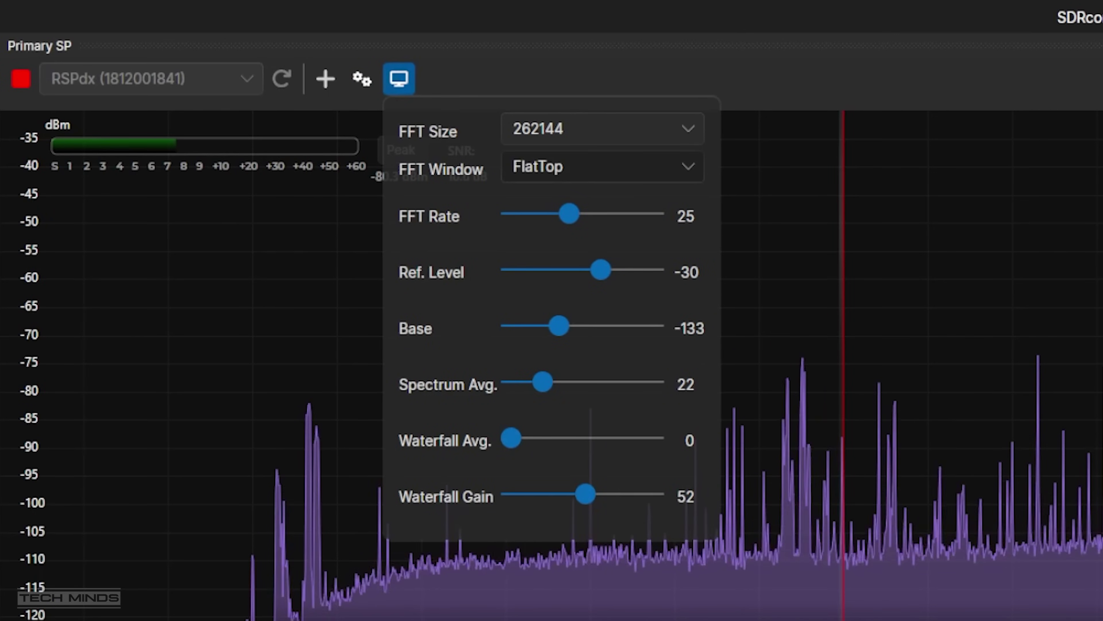
{"action": "left_click", "coordinate": [603, 167]}
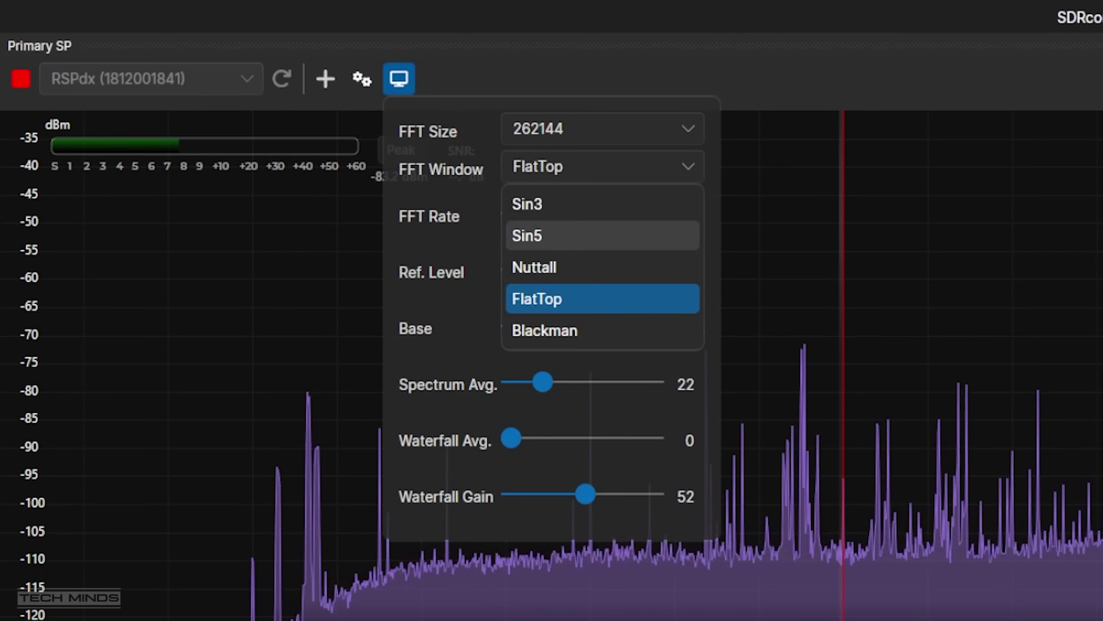
{"action": "left_click", "coordinate": [565, 235]}
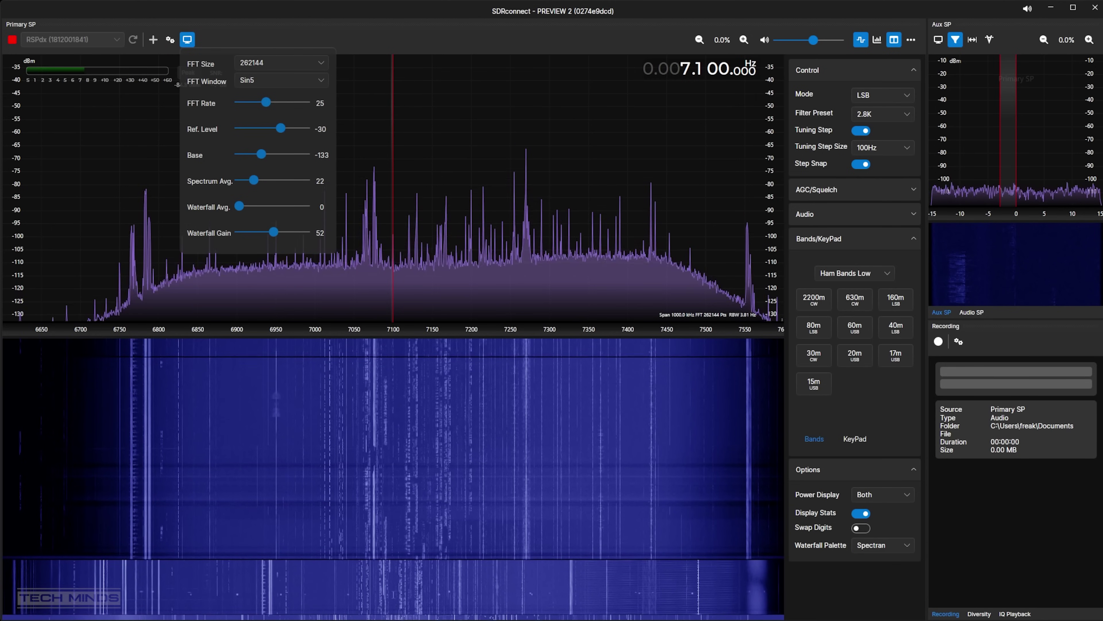
{"action": "mouse_move", "coordinate": [261, 154]}
{"action": "left_mouse_down"}
{"action": "mouse_move", "coordinate": [248, 153]}
{"action": "mouse_move", "coordinate": [274, 154]}
{"action": "mouse_move", "coordinate": [257, 155]}
{"action": "left_mouse_up"}
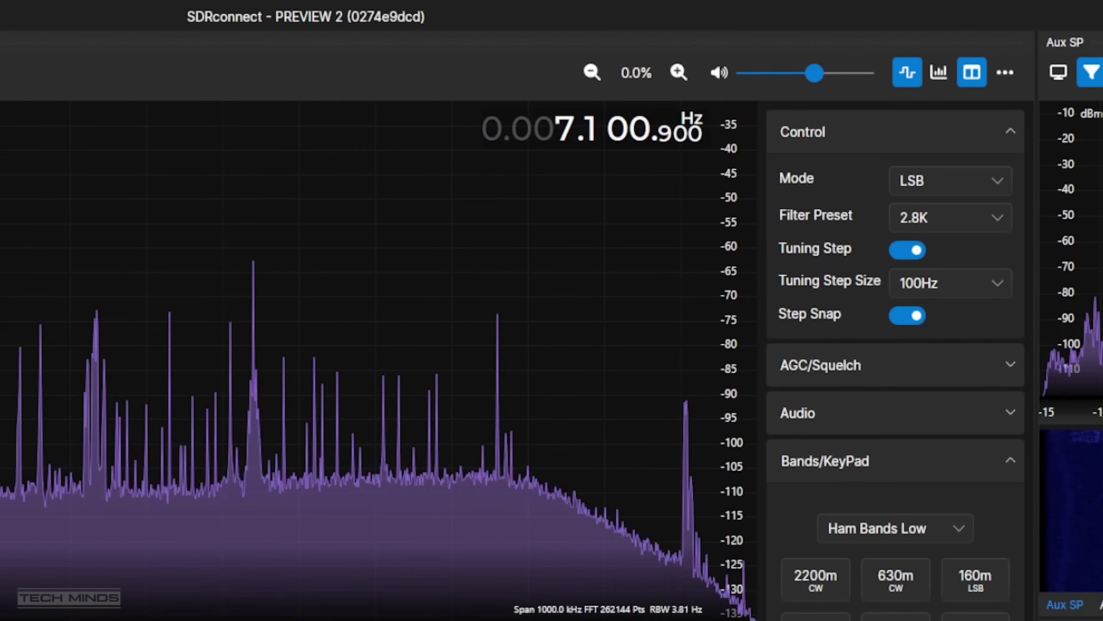
Tune the primary receiver to the voice signal at 7.121.000 MHz.
{"action": "left_click", "coordinate": [744, 39]}
{"action": "left_click", "coordinate": [744, 40]}
{"action": "left_click", "coordinate": [621, 100]}
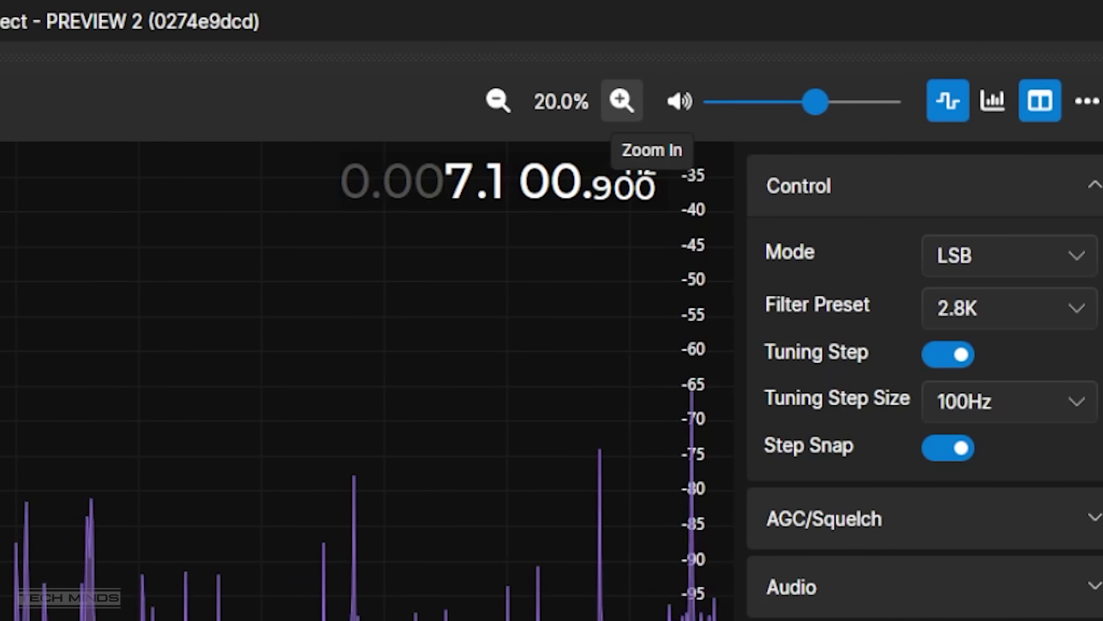
{"action": "left_click", "coordinate": [621, 100]}
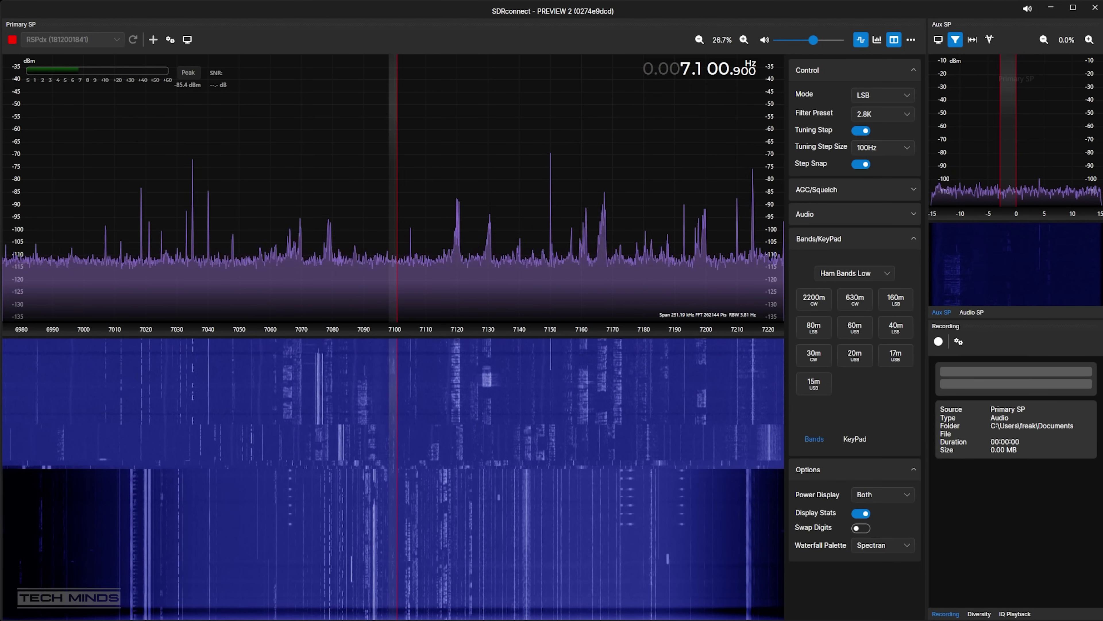
{"action": "left_click", "coordinate": [460, 195]}
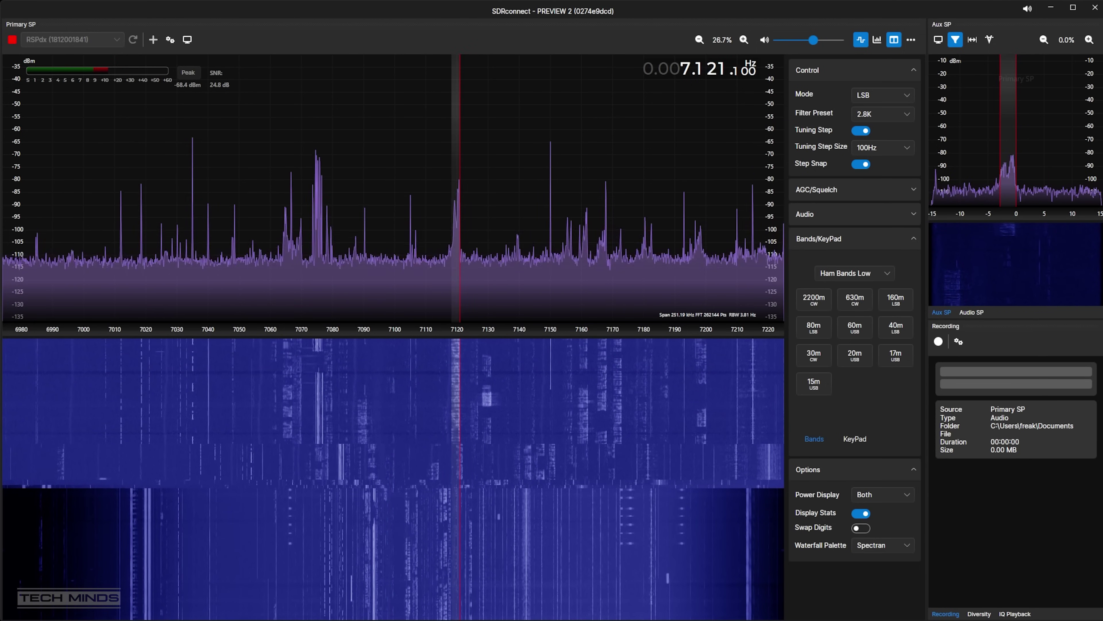
{"action": "scroll", "coordinate": [460, 195], "scroll_direction": "down", "scroll_amount": 2}
{"action": "scroll", "coordinate": [460, 196], "scroll_direction": "up", "scroll_amount": 1}
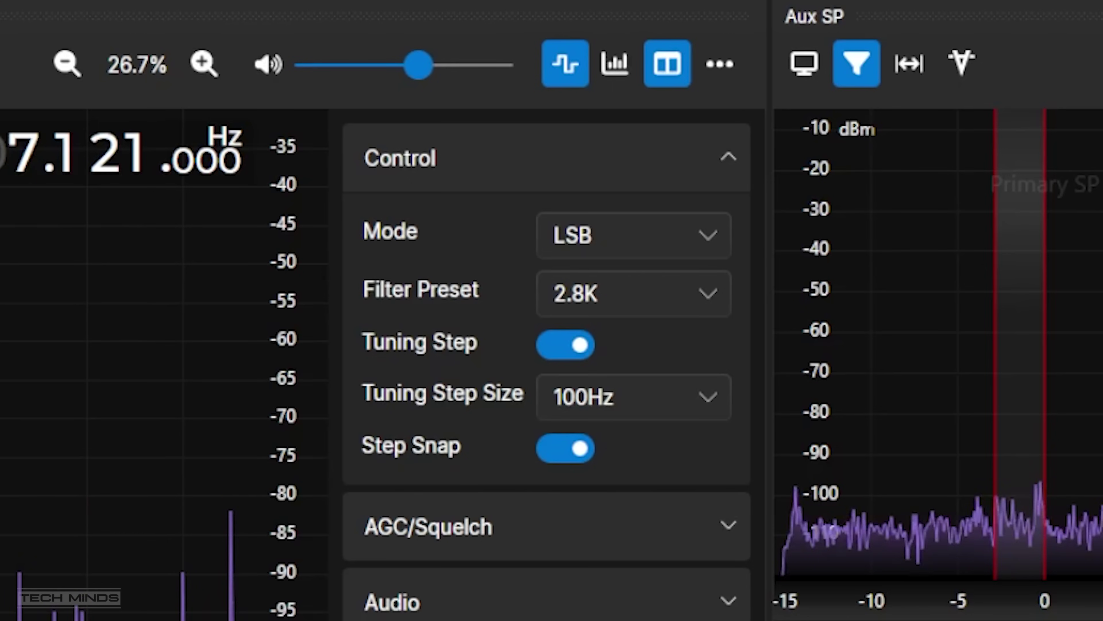
Raise the audio volume slightly and choose Slow as the AGC profile.
{"action": "left_click_drag", "start_coordinate": [419, 65], "coordinate": [445, 65]}
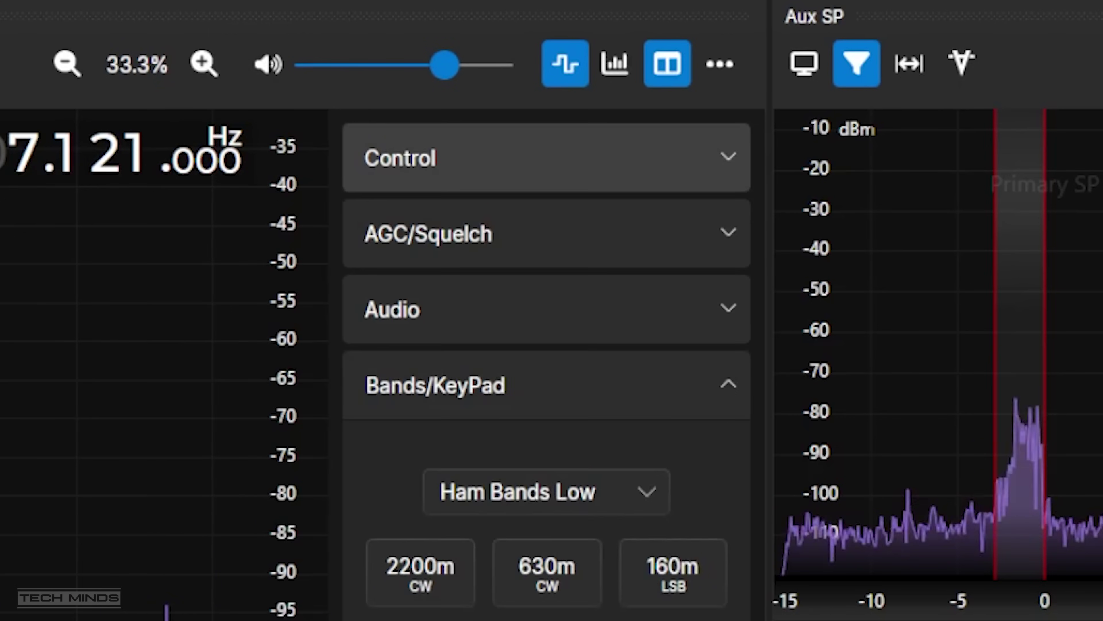
{"action": "left_click", "coordinate": [547, 233]}
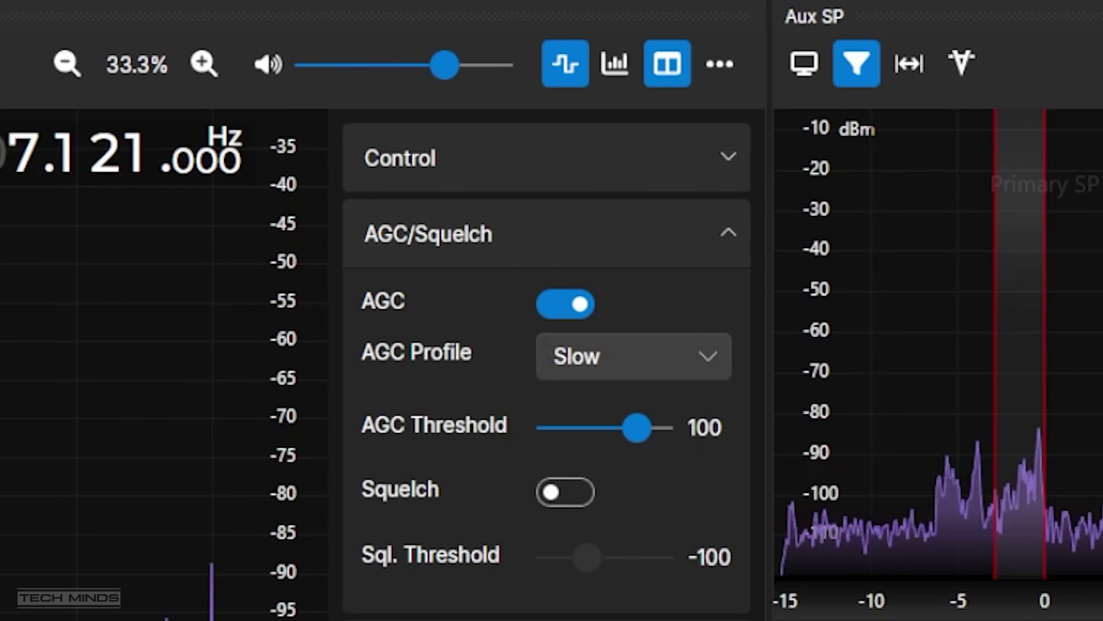
{"action": "left_click", "coordinate": [633, 356]}
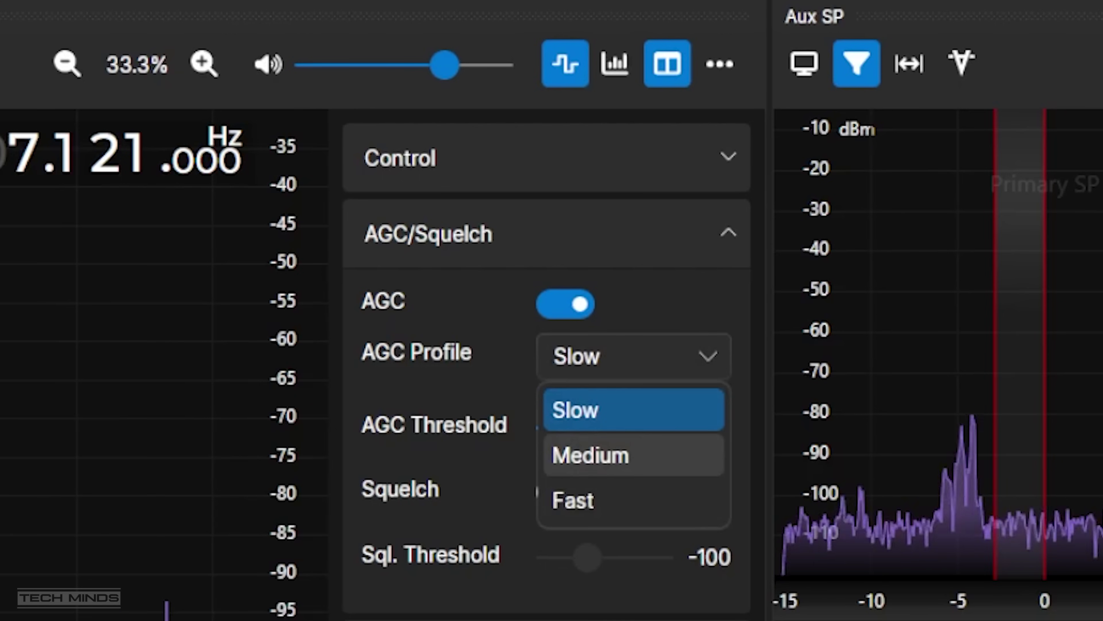
{"action": "left_click", "coordinate": [634, 418]}
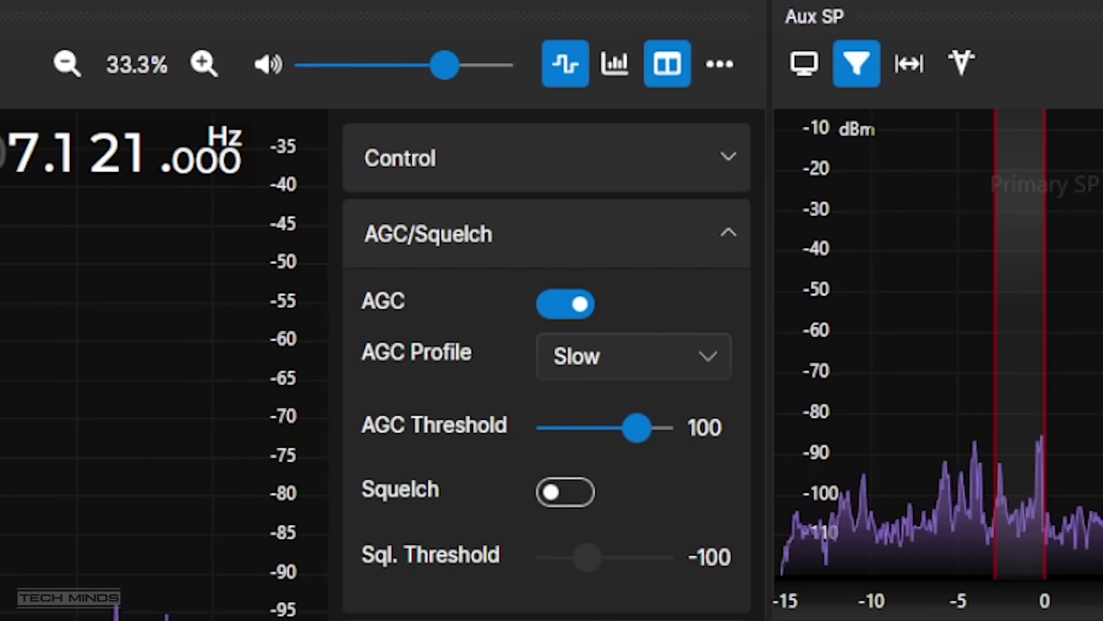
Try squelch with its threshold set to -95, and switch squelch back off.
{"action": "left_click", "coordinate": [565, 492]}
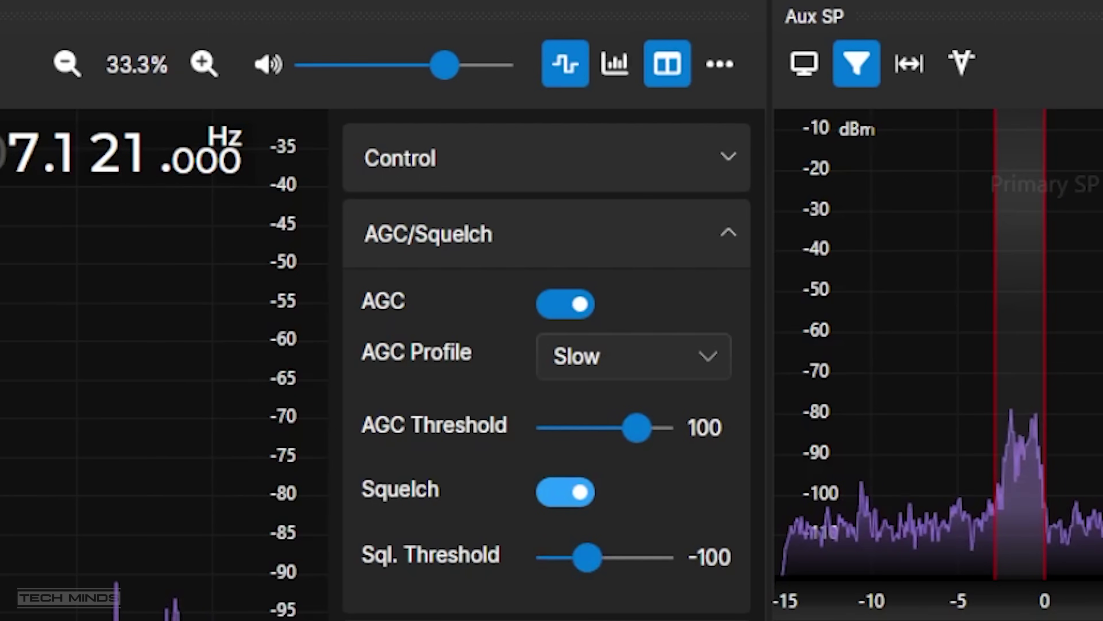
{"action": "mouse_move", "coordinate": [587, 557]}
{"action": "left_mouse_down"}
{"action": "mouse_move", "coordinate": [615, 557]}
{"action": "mouse_move", "coordinate": [590, 557]}
{"action": "left_mouse_up"}
{"action": "left_click", "coordinate": [564, 491]}
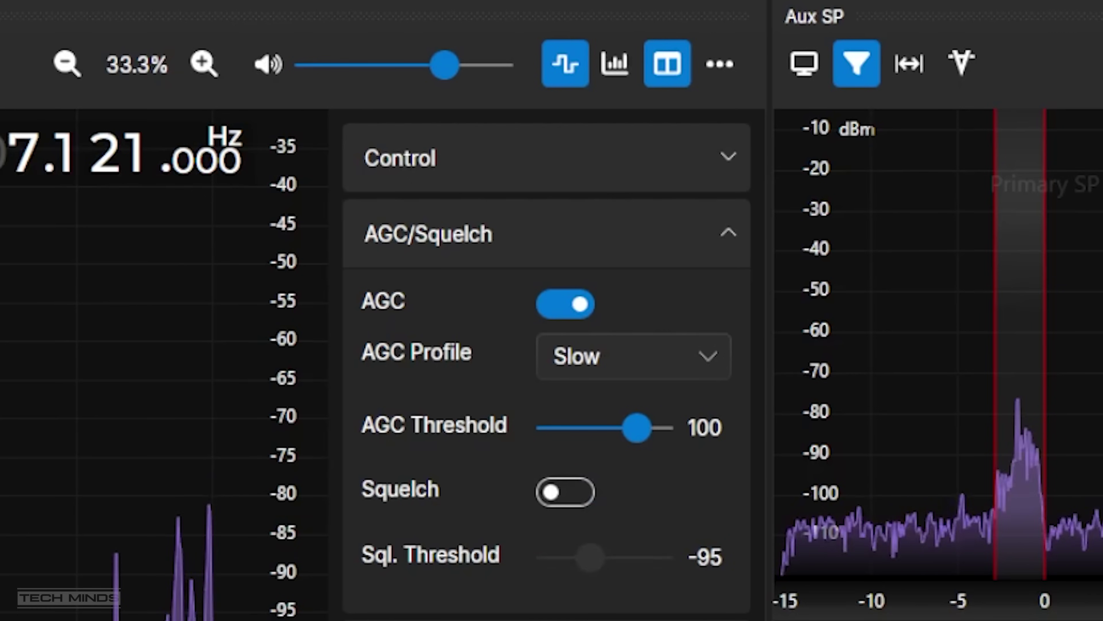
Examine the audio device and audio routing choices, keeping Default as the device and Both as the routing.
{"action": "left_click", "coordinate": [546, 233]}
{"action": "left_click", "coordinate": [546, 309]}
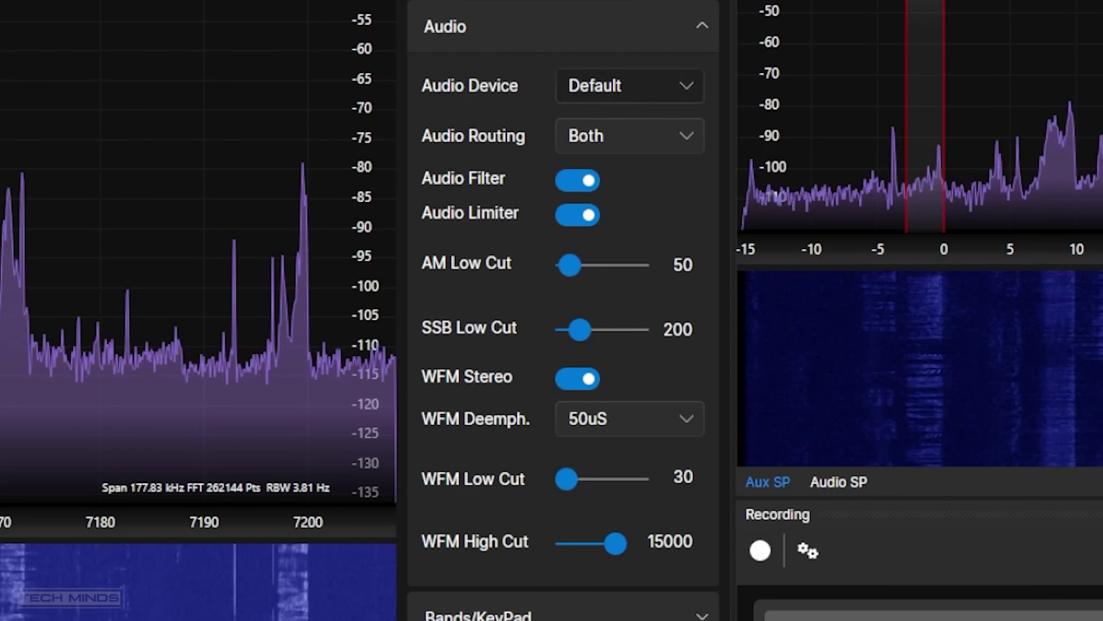
{"action": "left_click", "coordinate": [630, 85]}
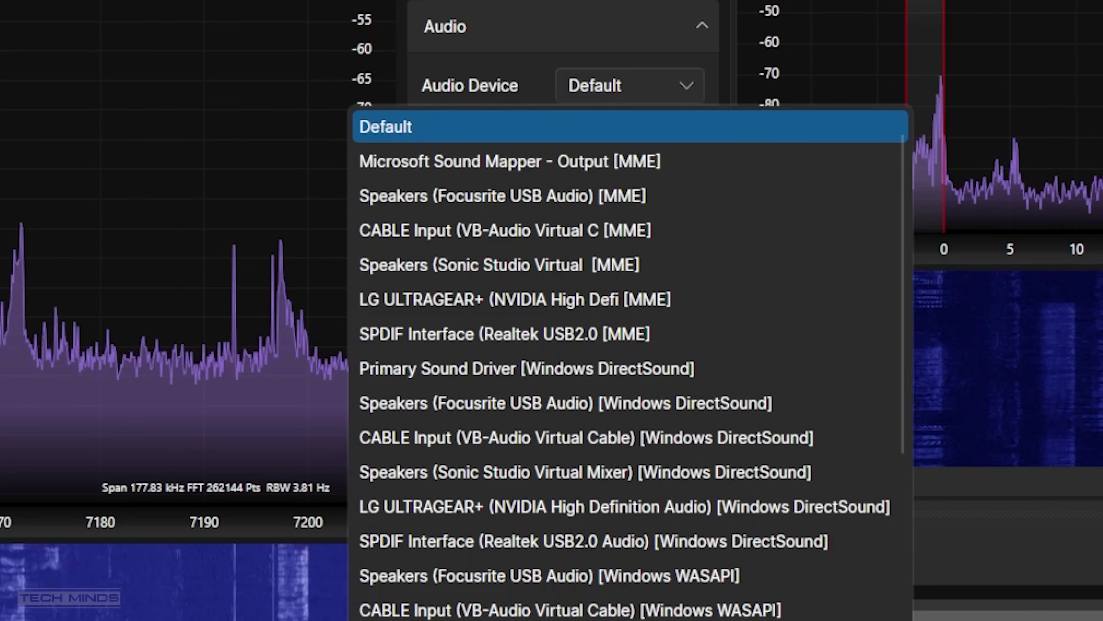
{"action": "left_click", "coordinate": [630, 126]}
{"action": "left_click", "coordinate": [630, 136]}
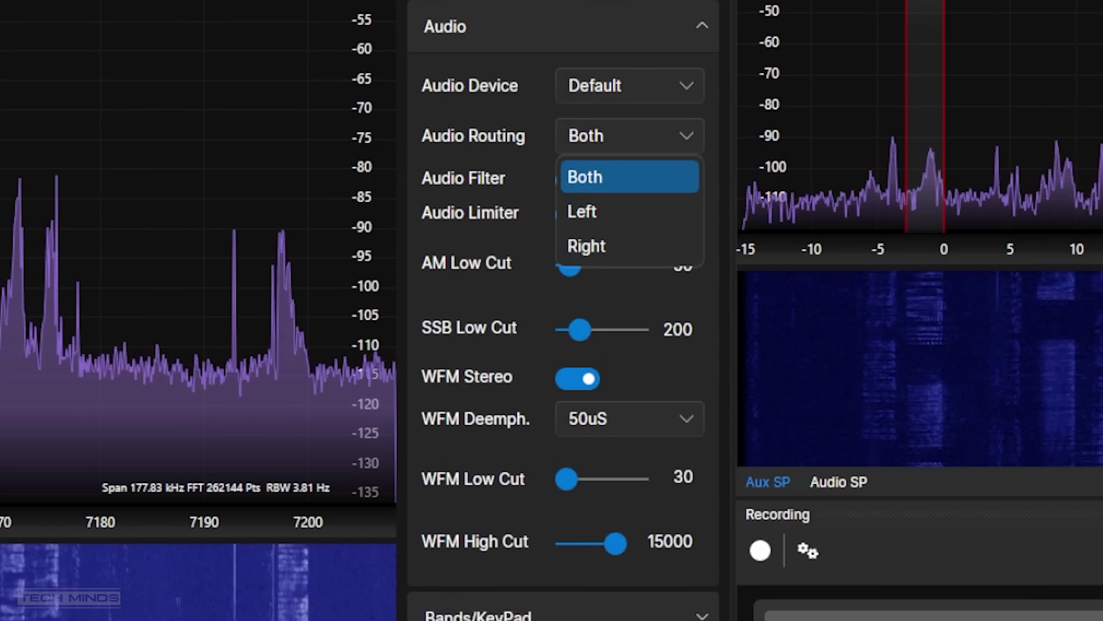
{"action": "left_click", "coordinate": [629, 177]}
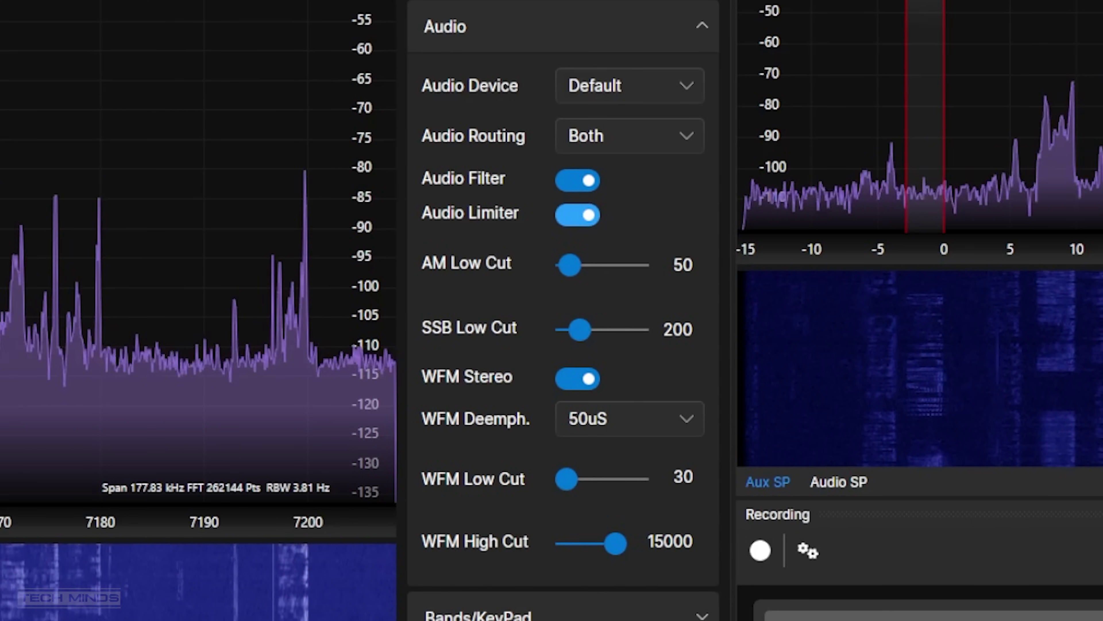
Switch the audio filter and limiter off and back on, and raise the SSB Low Cut to 1000.
{"action": "left_click", "coordinate": [577, 180]}
{"action": "left_click", "coordinate": [578, 214]}
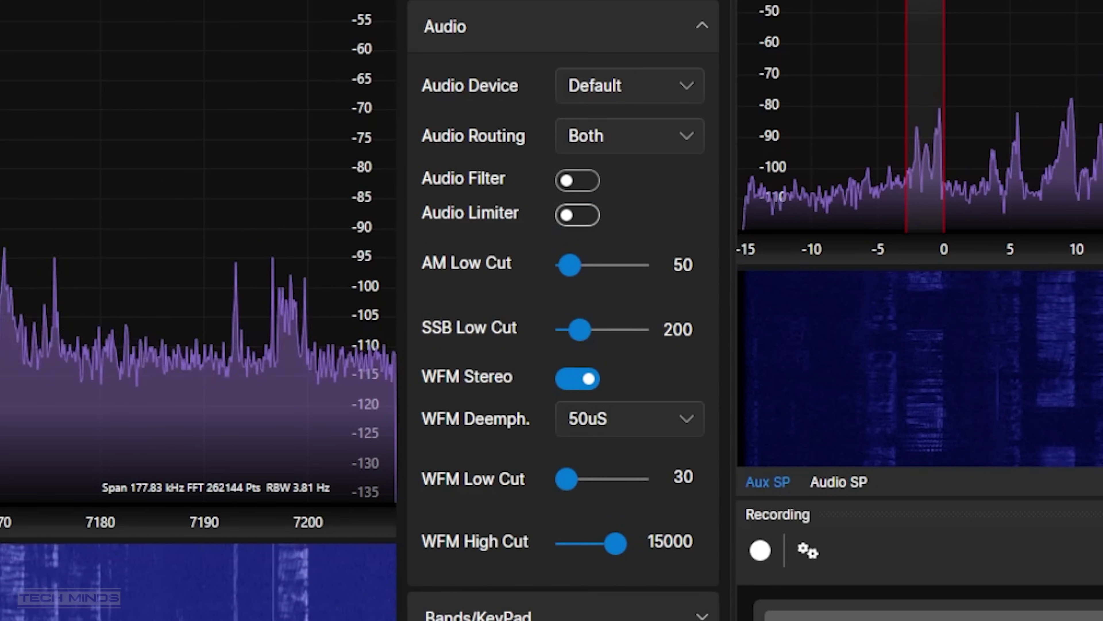
{"action": "left_click", "coordinate": [577, 180]}
{"action": "left_click", "coordinate": [578, 215]}
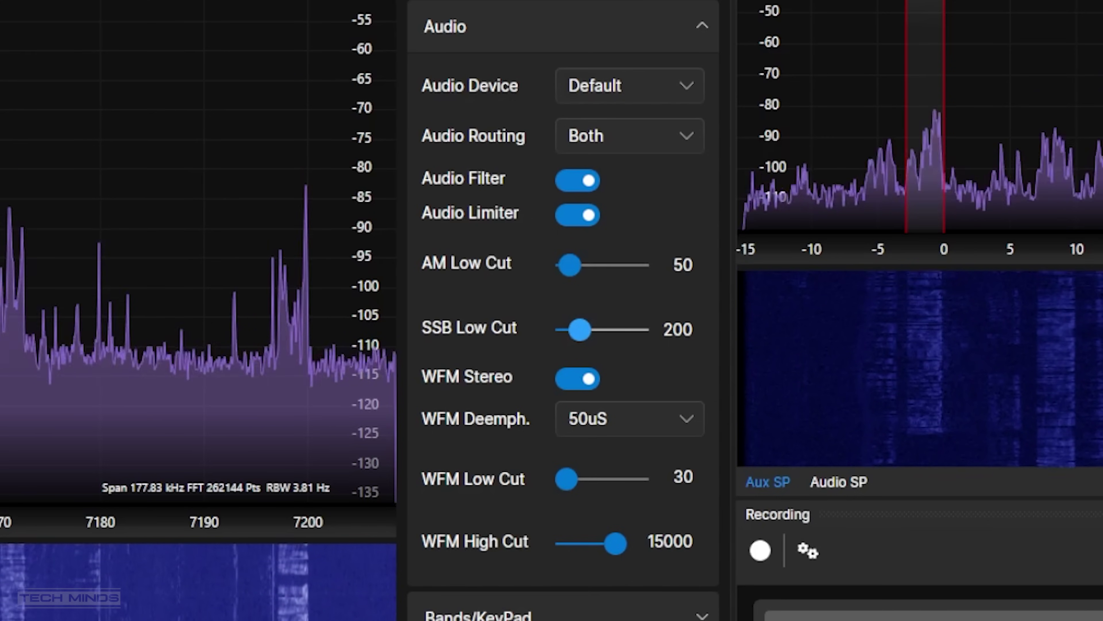
{"action": "left_click_drag", "start_coordinate": [580, 329], "coordinate": [638, 329]}
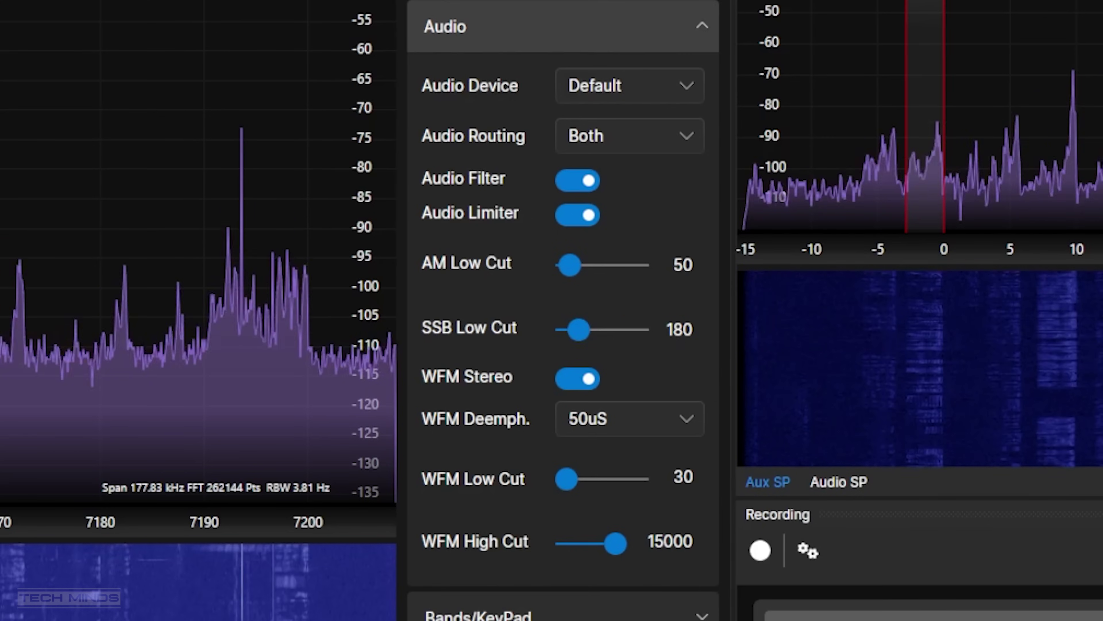
{"action": "left_click", "coordinate": [563, 26]}
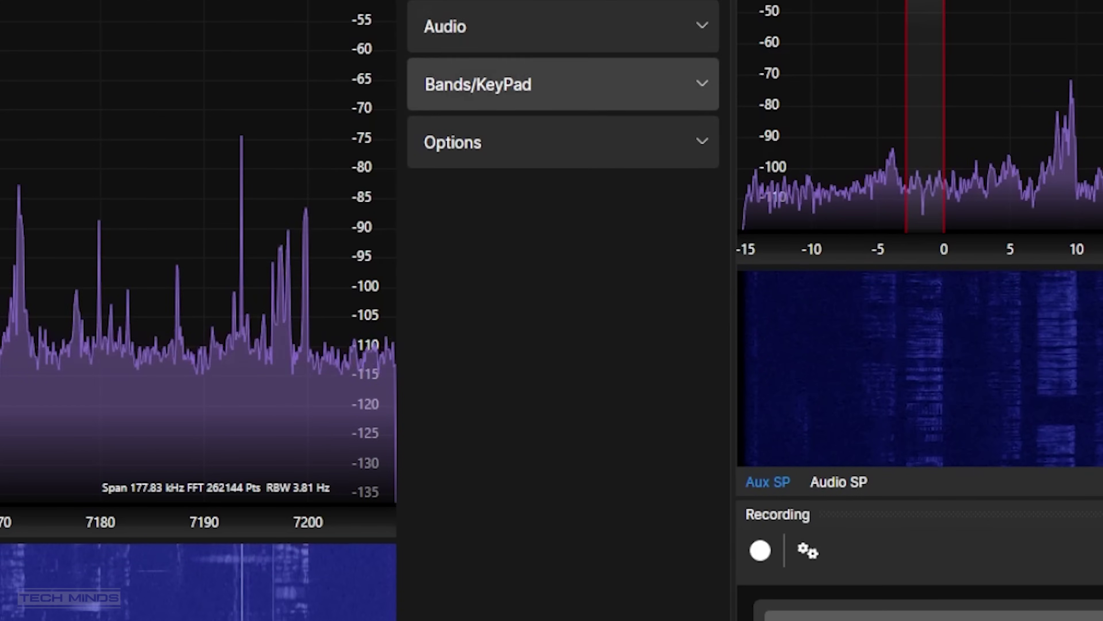
Browse the band presets, going through the Ham Bands High, Broadcast Bands and Other Bands groups.
{"action": "left_click", "coordinate": [563, 84]}
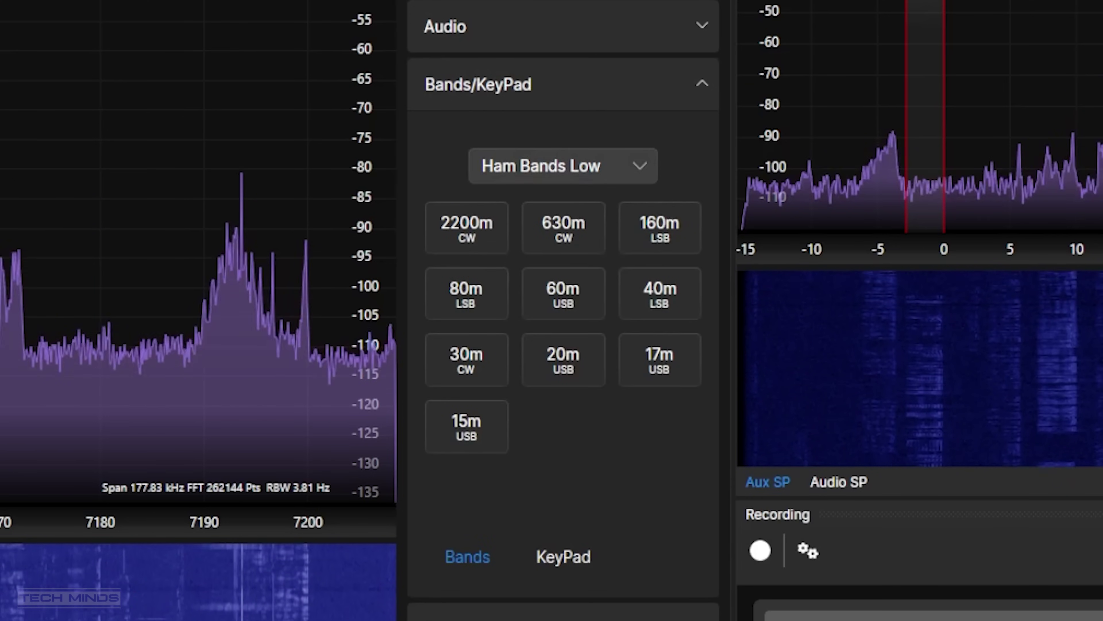
{"action": "left_click", "coordinate": [562, 166]}
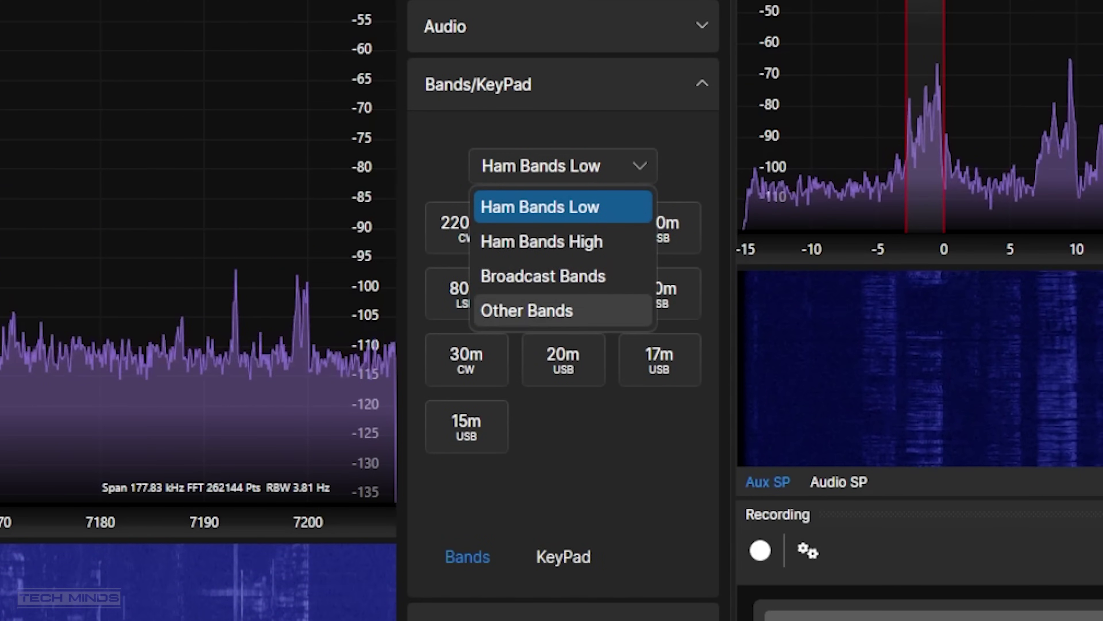
{"action": "left_click", "coordinate": [542, 241]}
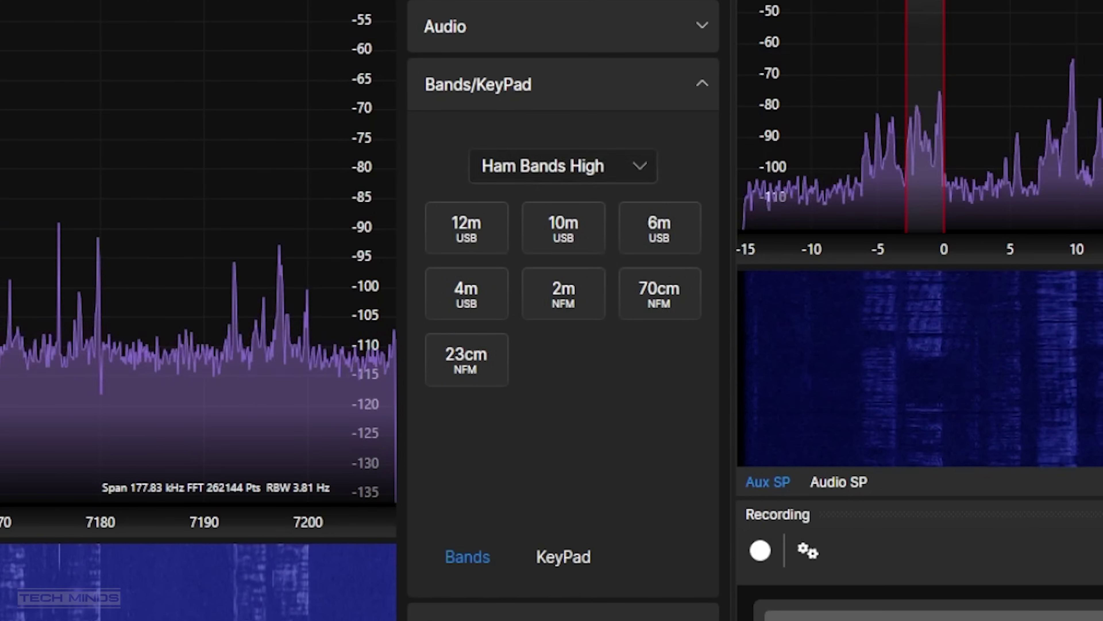
{"action": "left_click", "coordinate": [563, 165]}
{"action": "left_click", "coordinate": [563, 278]}
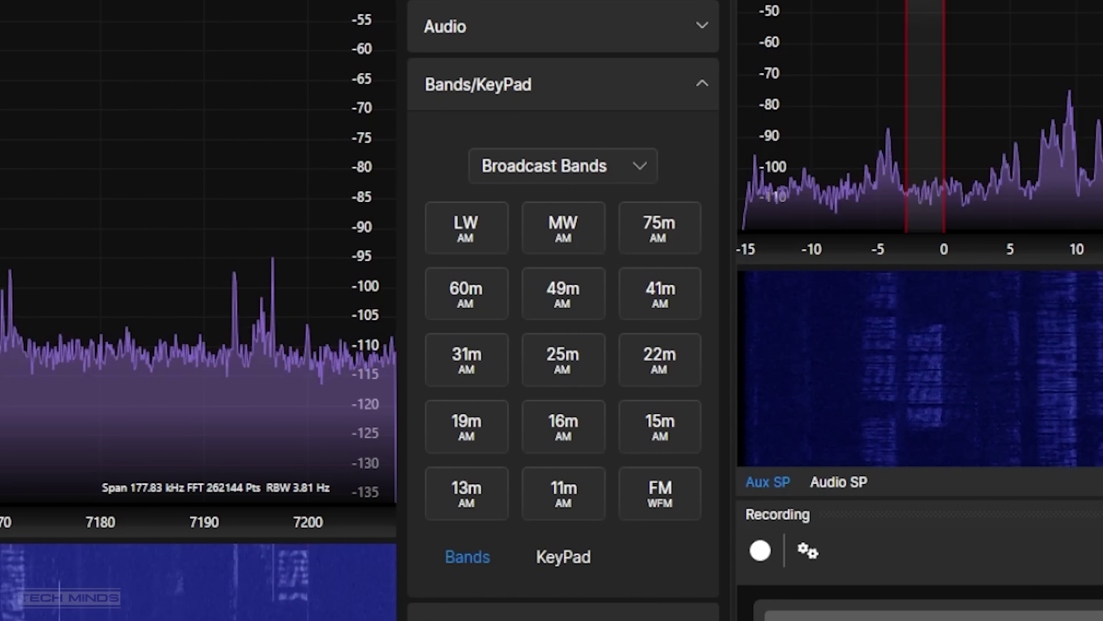
{"action": "left_click", "coordinate": [563, 165]}
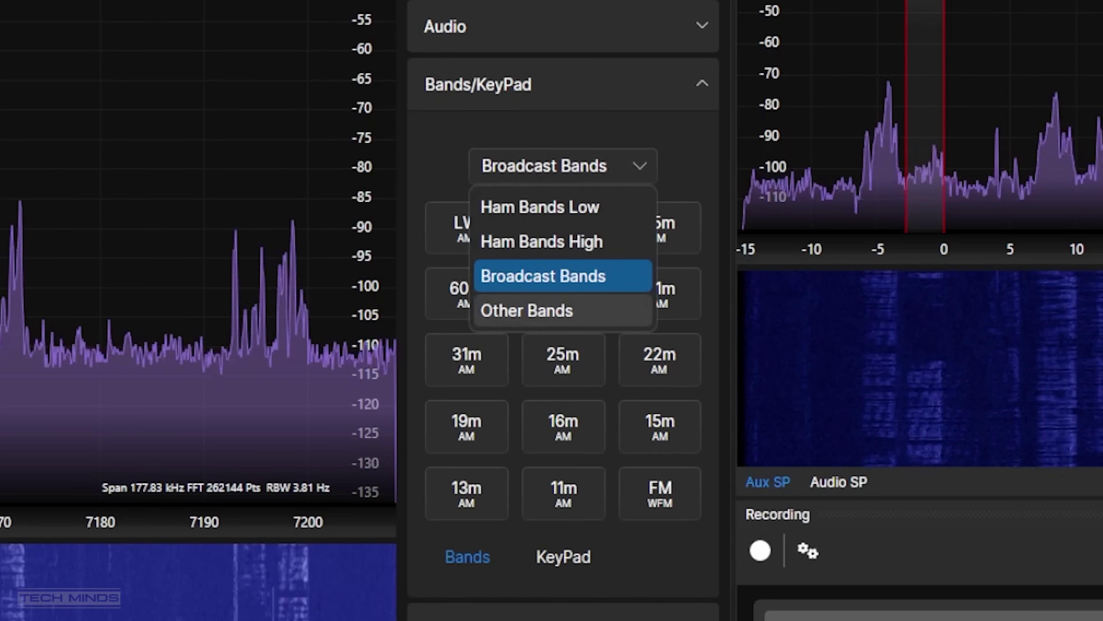
{"action": "left_click", "coordinate": [517, 310]}
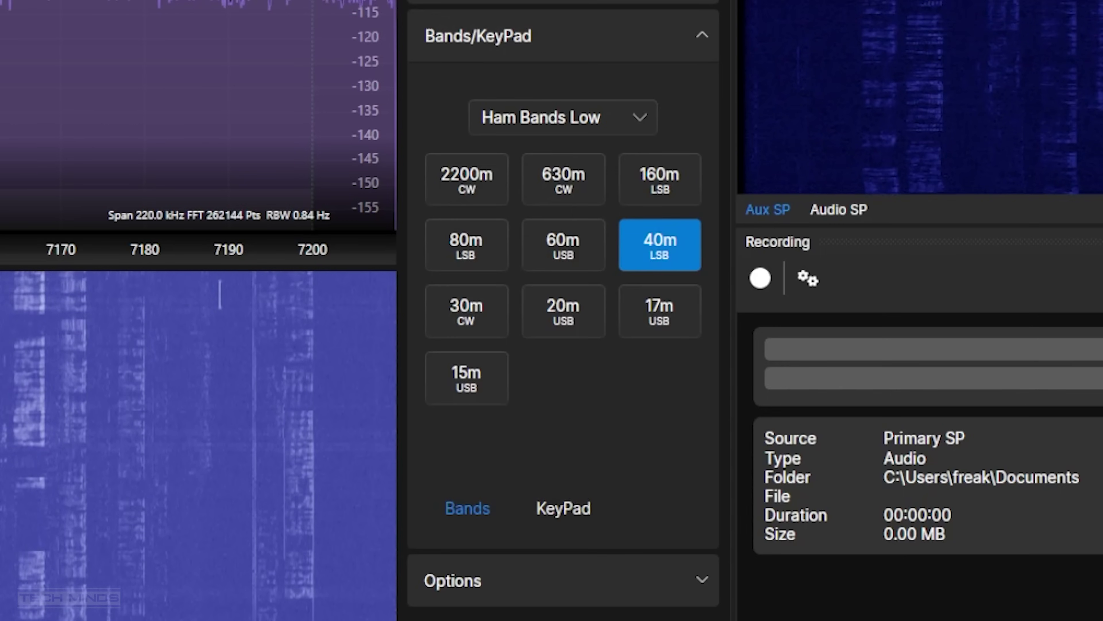
Tune the primary receiver to 7200 kHz by entering the frequency on the keypad.
{"action": "left_click", "coordinate": [563, 508]}
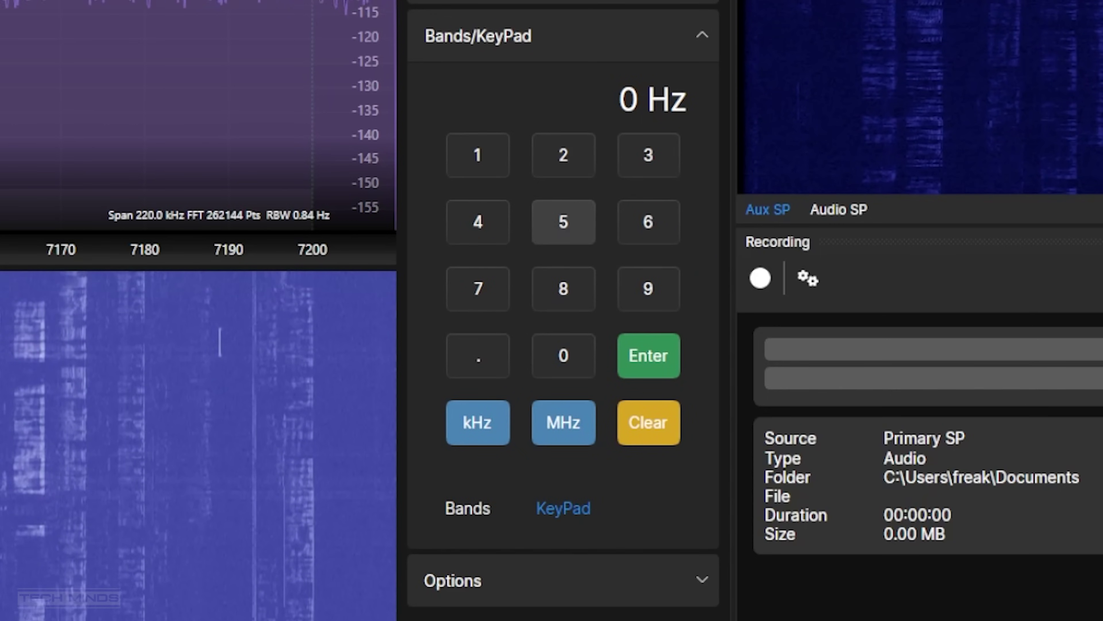
{"action": "left_click", "coordinate": [478, 289]}
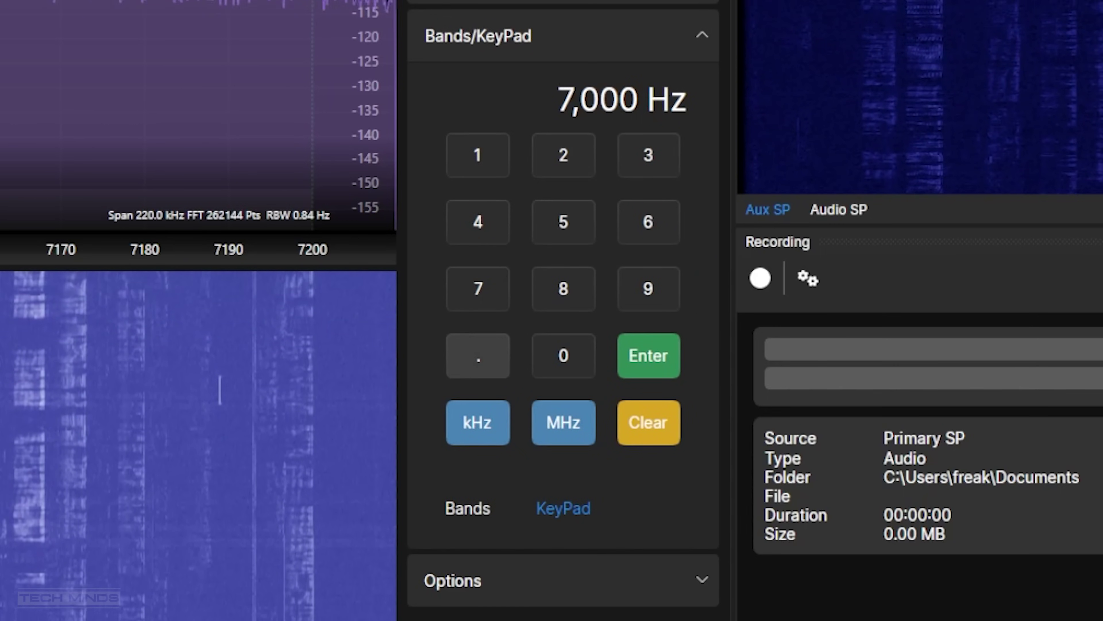
{"action": "left_click", "coordinate": [563, 155]}
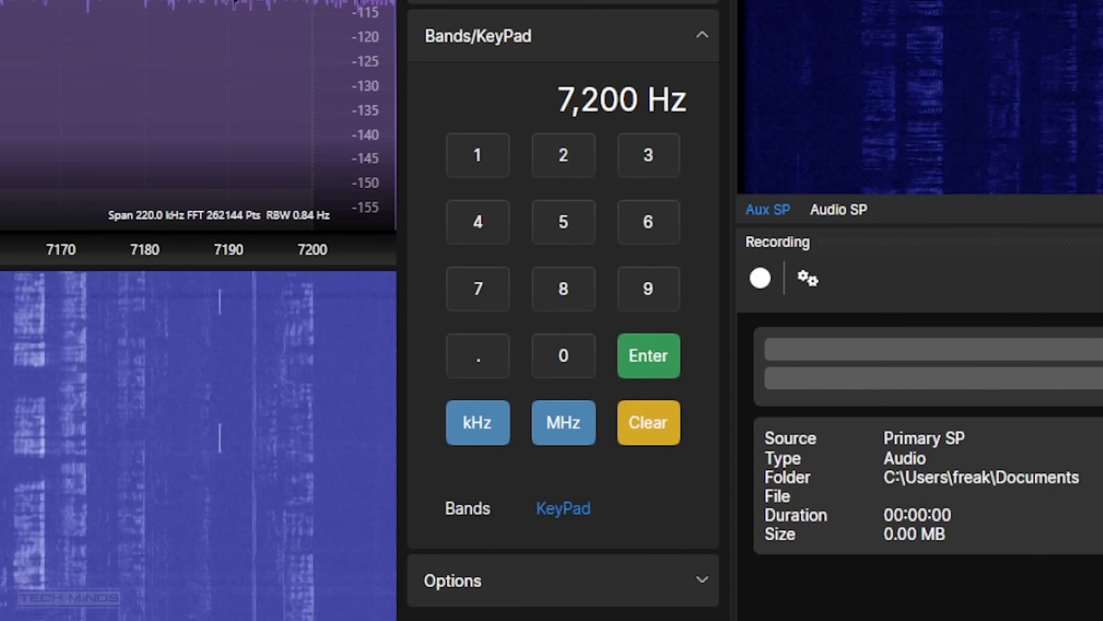
{"action": "left_click", "coordinate": [477, 422]}
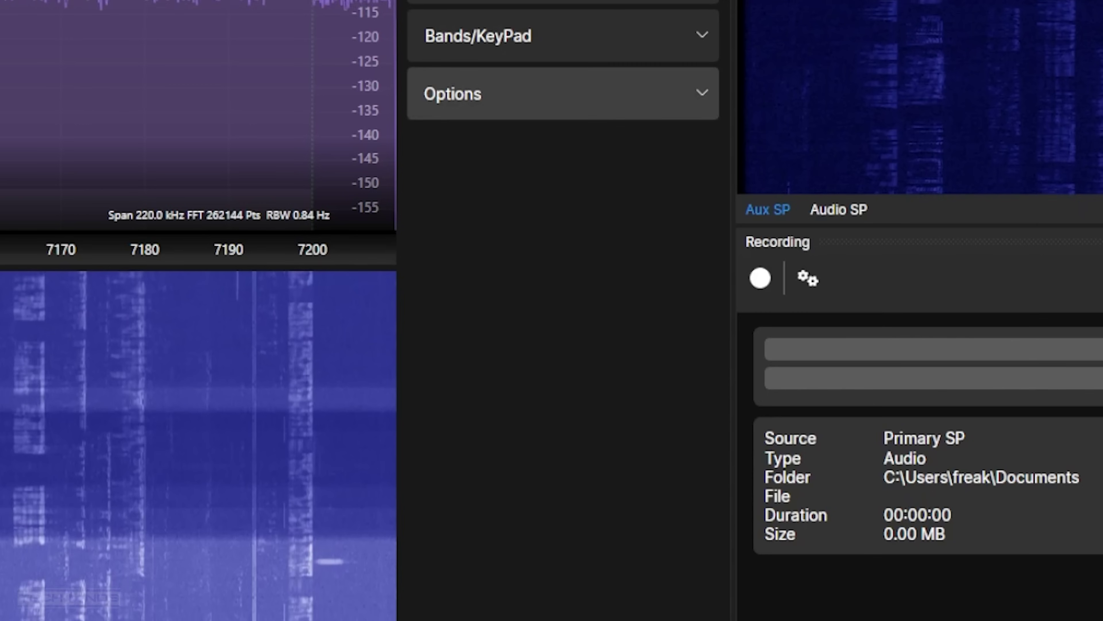
Check the power display choices in the receiver options and set the waterfall palette to Horne.
{"action": "left_click", "coordinate": [563, 93]}
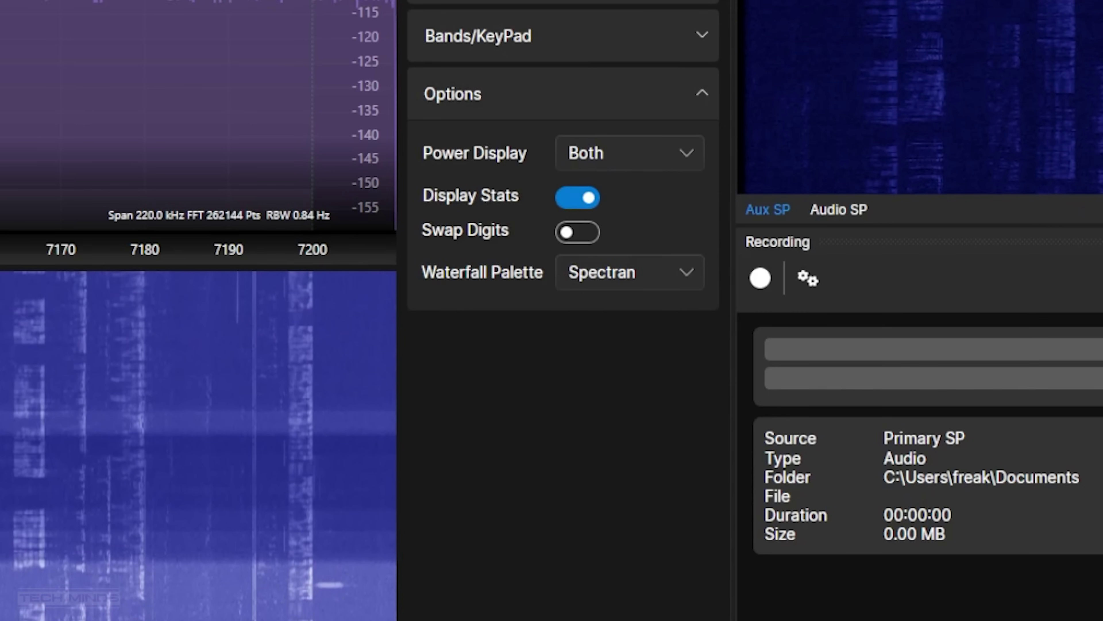
{"action": "left_click", "coordinate": [630, 153]}
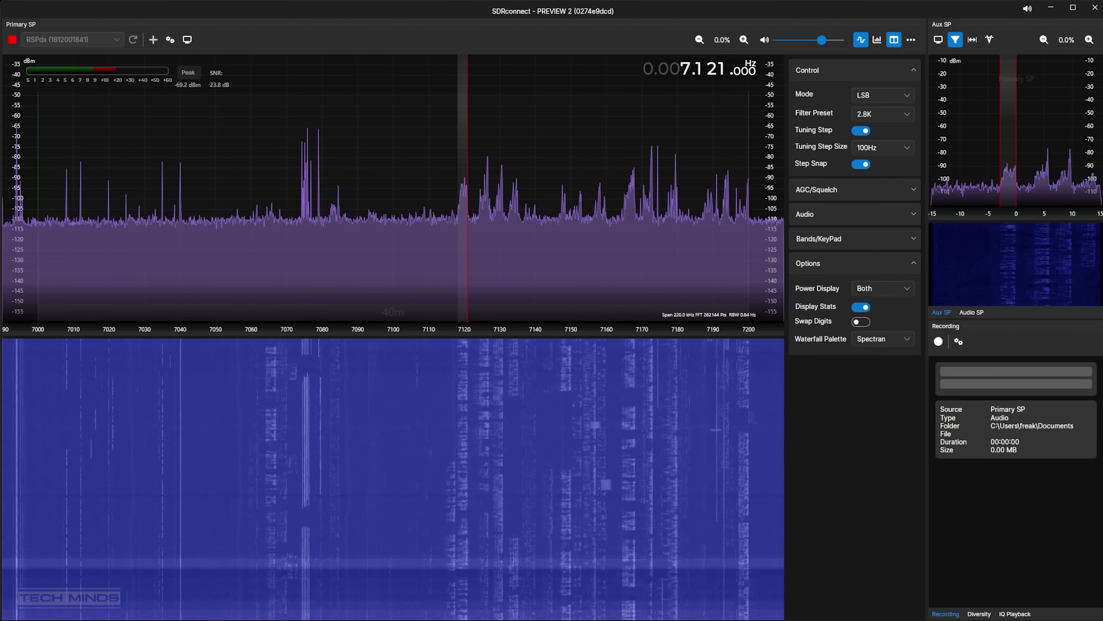
{"action": "left_click", "coordinate": [883, 338]}
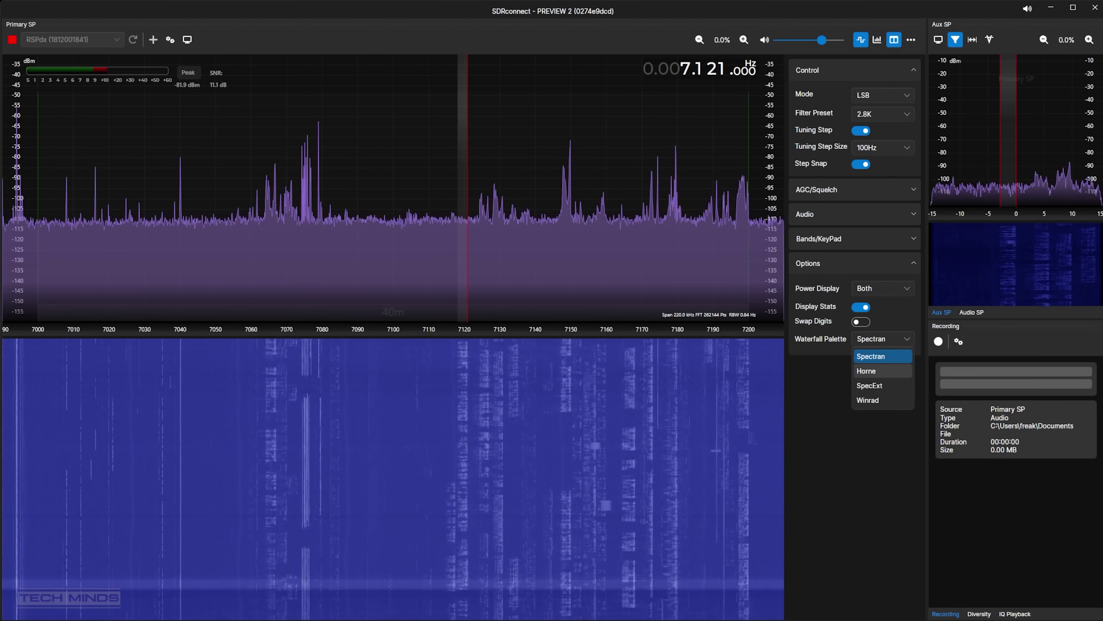
{"action": "left_click", "coordinate": [883, 371]}
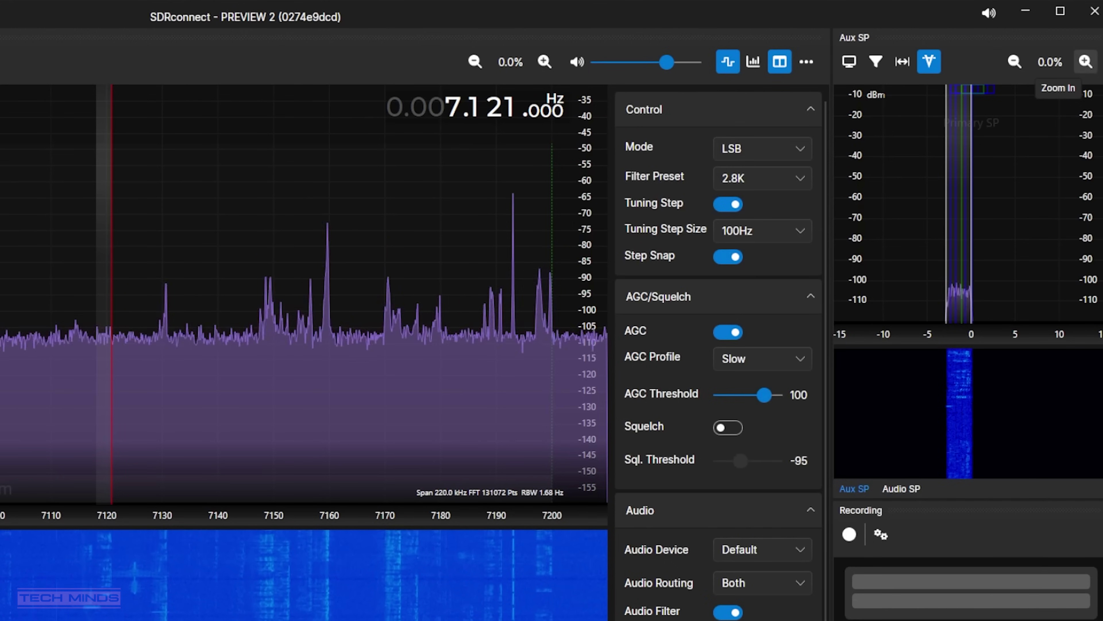
Zoom in on the auxiliary spectrum around the receiver's filter passband.
{"action": "left_click", "coordinate": [1086, 62]}
{"action": "left_click", "coordinate": [1086, 61]}
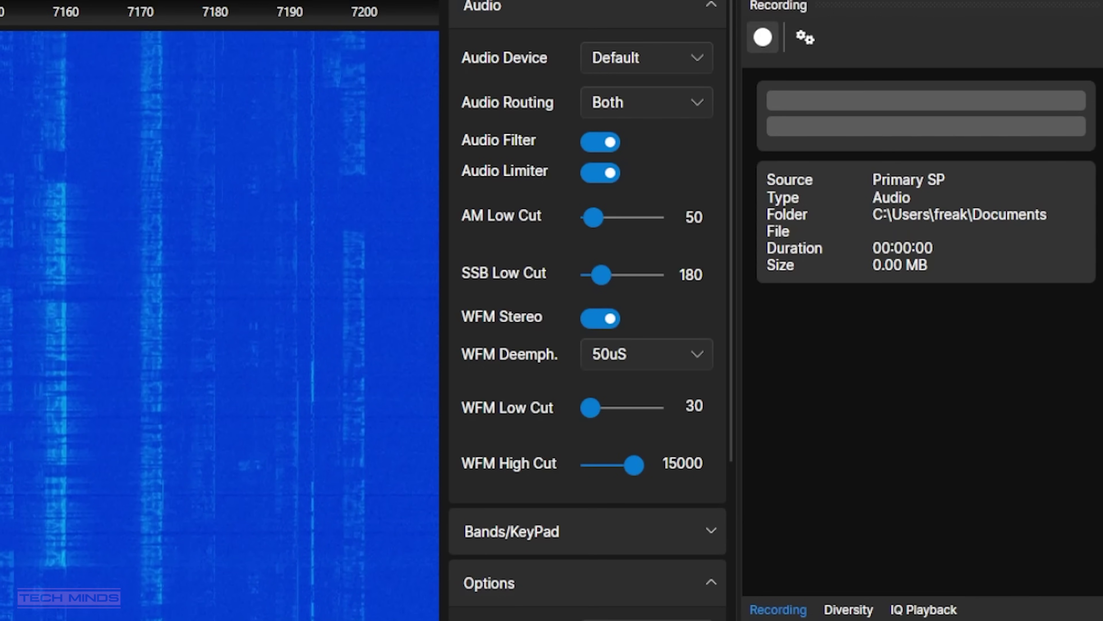
Try IQ as the recording type, and return it to Audio with Primary SP as the source.
{"action": "left_click", "coordinate": [805, 38]}
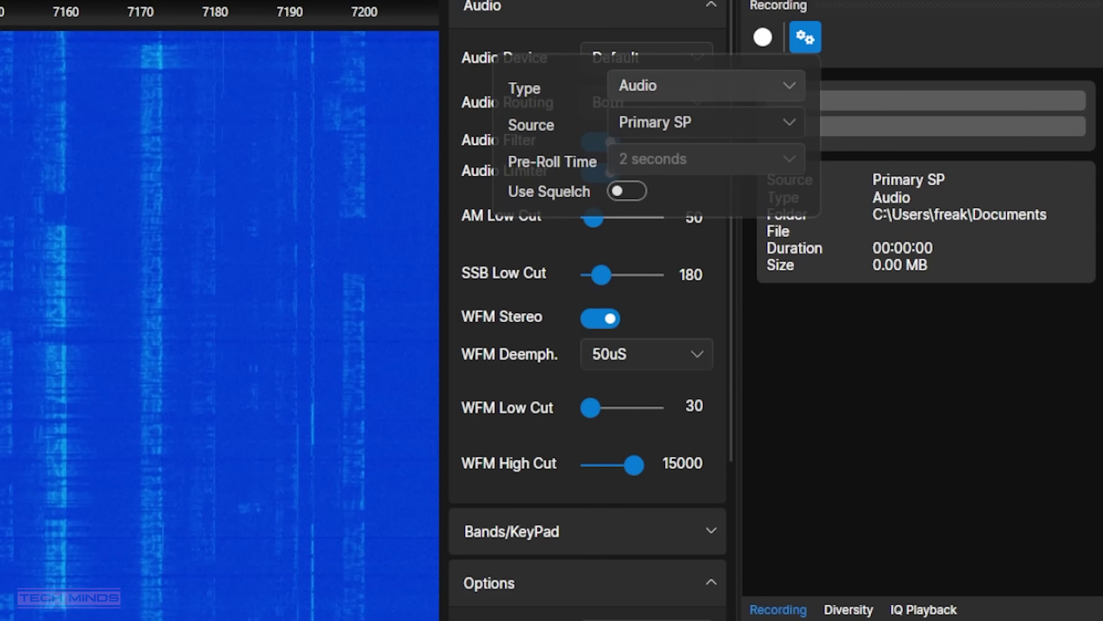
{"action": "left_click", "coordinate": [706, 86]}
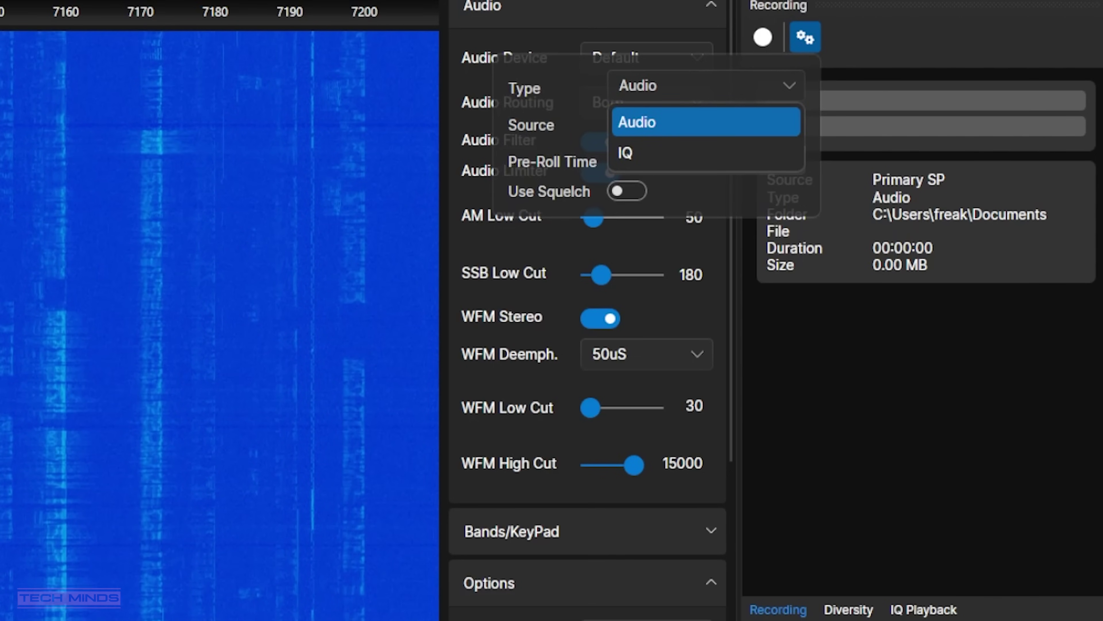
{"action": "left_click", "coordinate": [706, 152]}
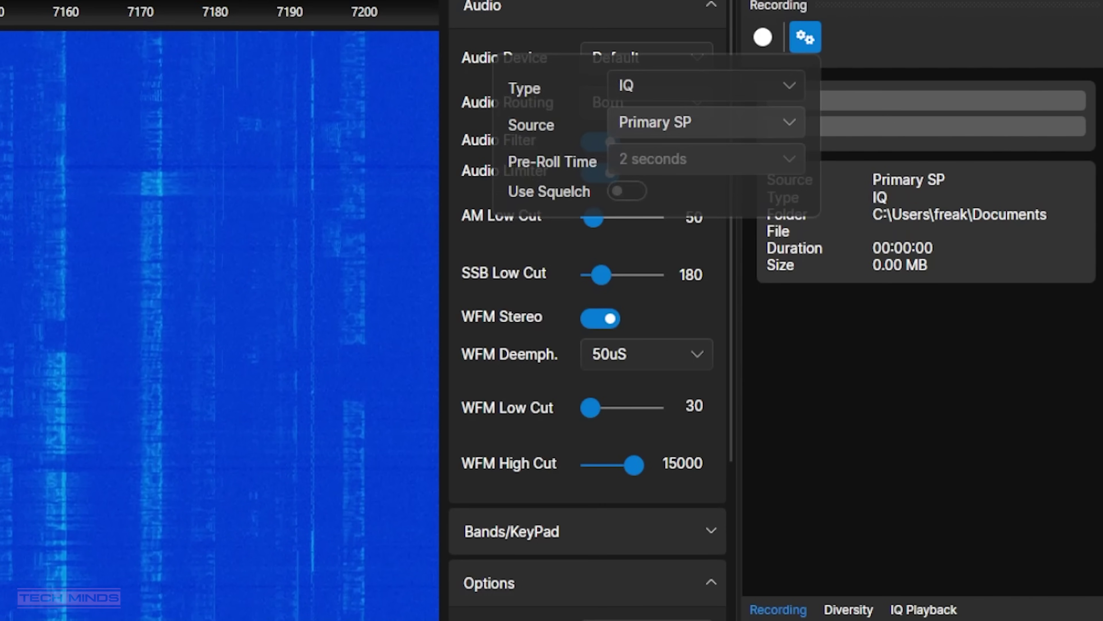
{"action": "left_click", "coordinate": [706, 122]}
{"action": "left_click", "coordinate": [706, 158]}
{"action": "left_click", "coordinate": [706, 85]}
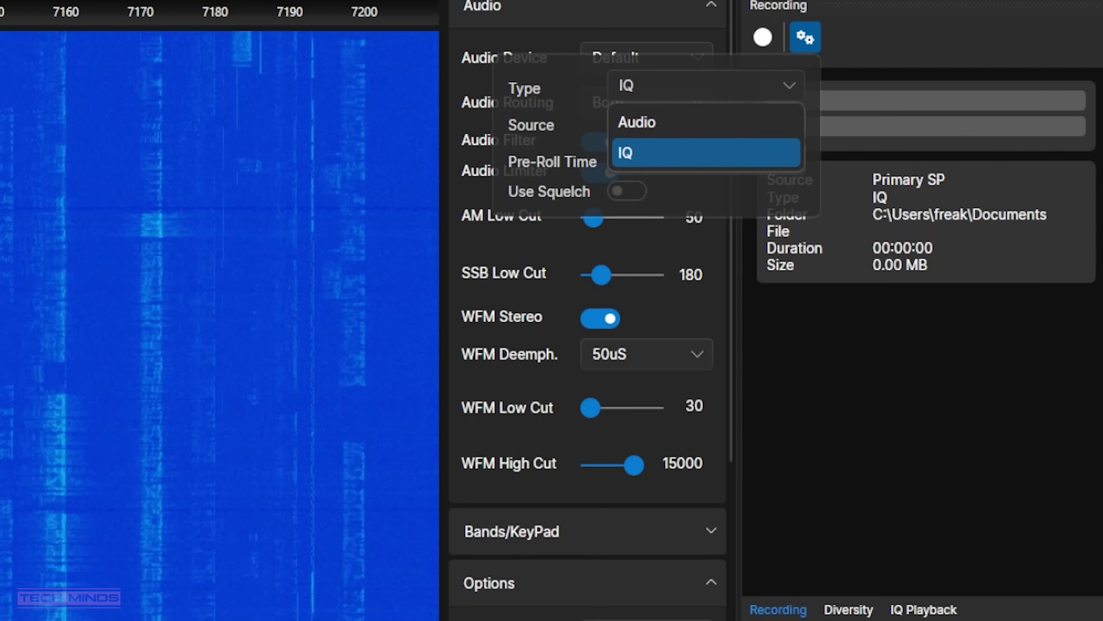
{"action": "left_click", "coordinate": [704, 121]}
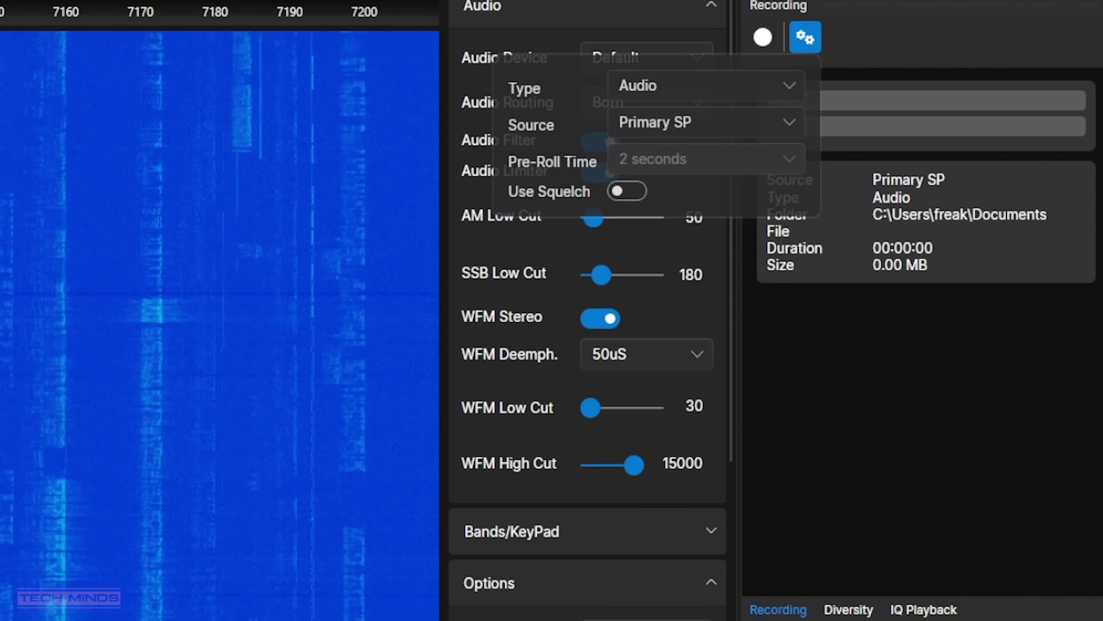
{"action": "left_click", "coordinate": [805, 37]}
{"action": "left_click", "coordinate": [762, 37]}
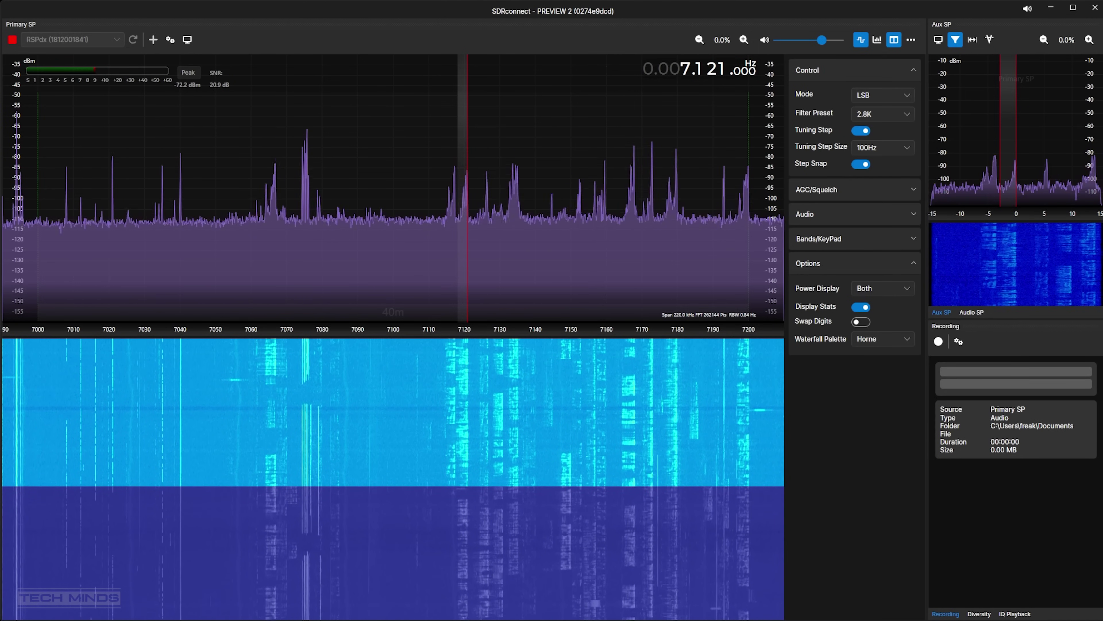
Change the primary receiver's waterfall palette to SpecExt.
{"action": "left_click", "coordinate": [882, 338]}
{"action": "left_click", "coordinate": [869, 386]}
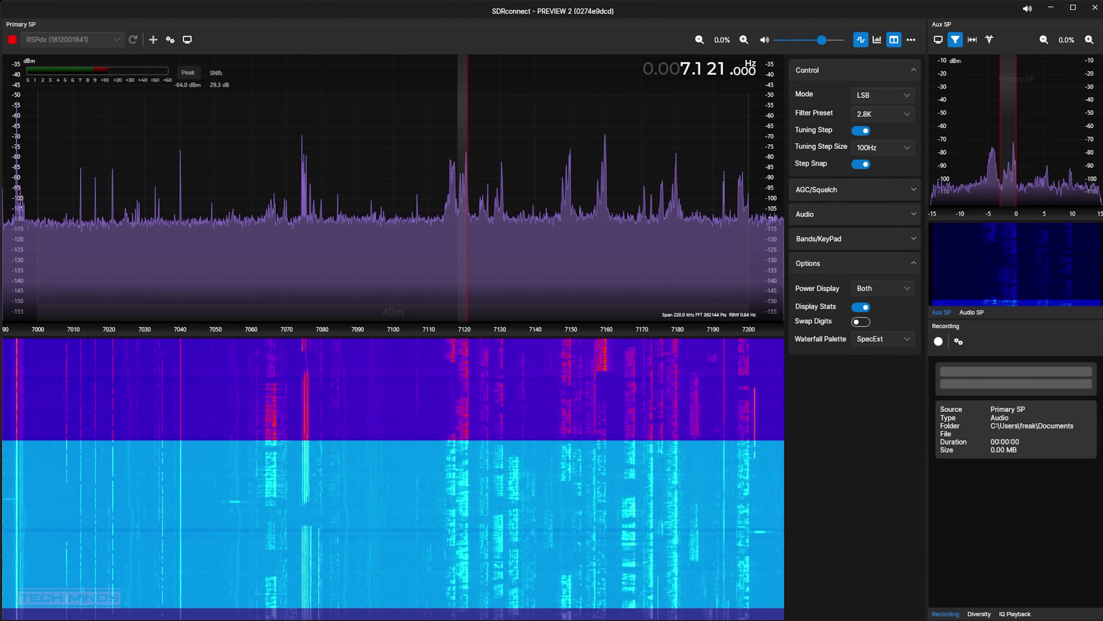
{"action": "left_click", "coordinate": [894, 39]}
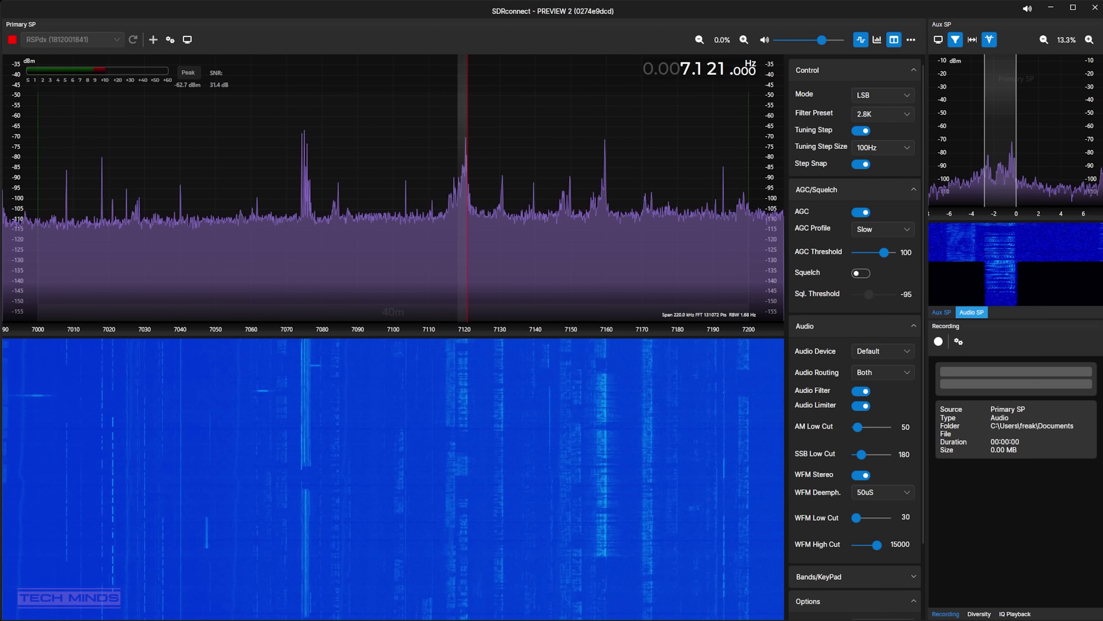
Switch between the Audio SP and Aux SP displays, and open the recording settings.
{"action": "left_click", "coordinate": [972, 312]}
{"action": "left_click", "coordinate": [942, 312]}
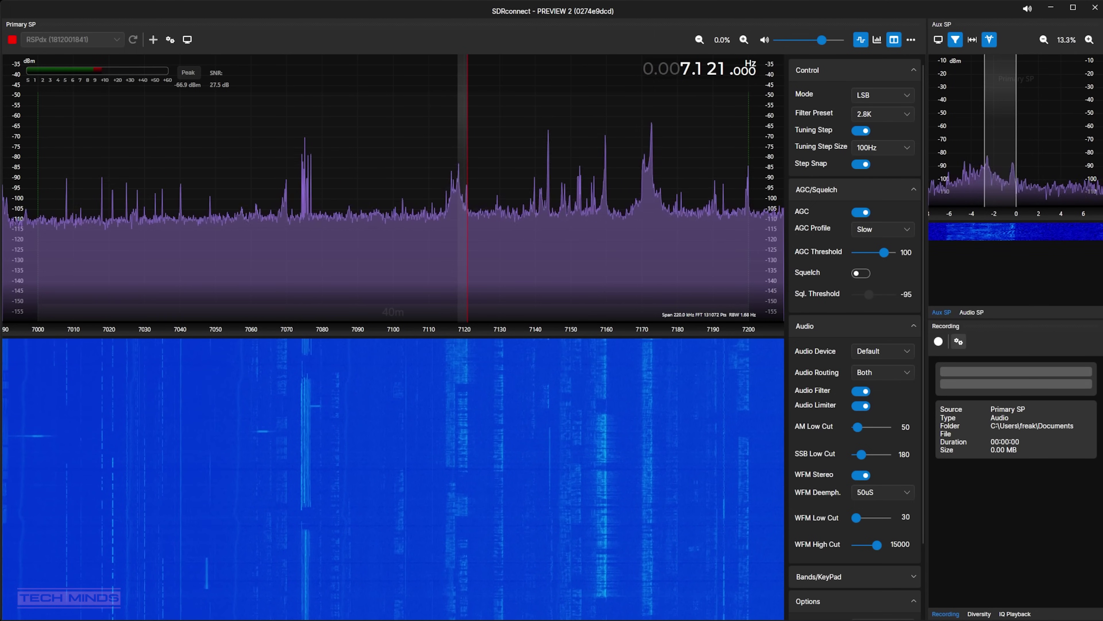
{"action": "left_click", "coordinate": [959, 341]}
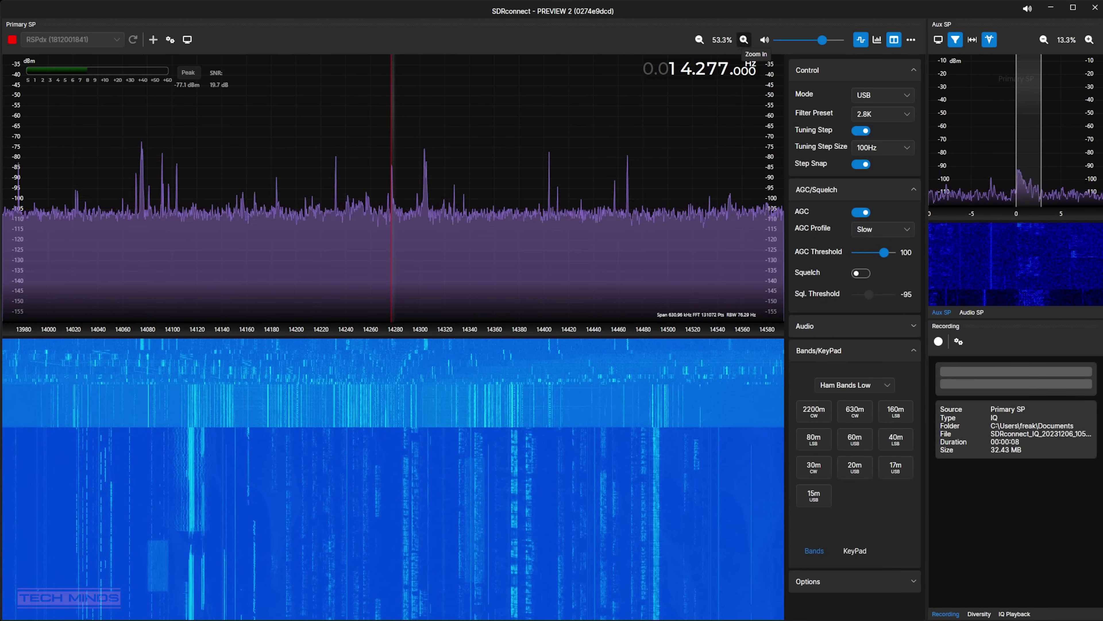
Add a virtual receiver to the primary receiver.
{"action": "left_click", "coordinate": [744, 40]}
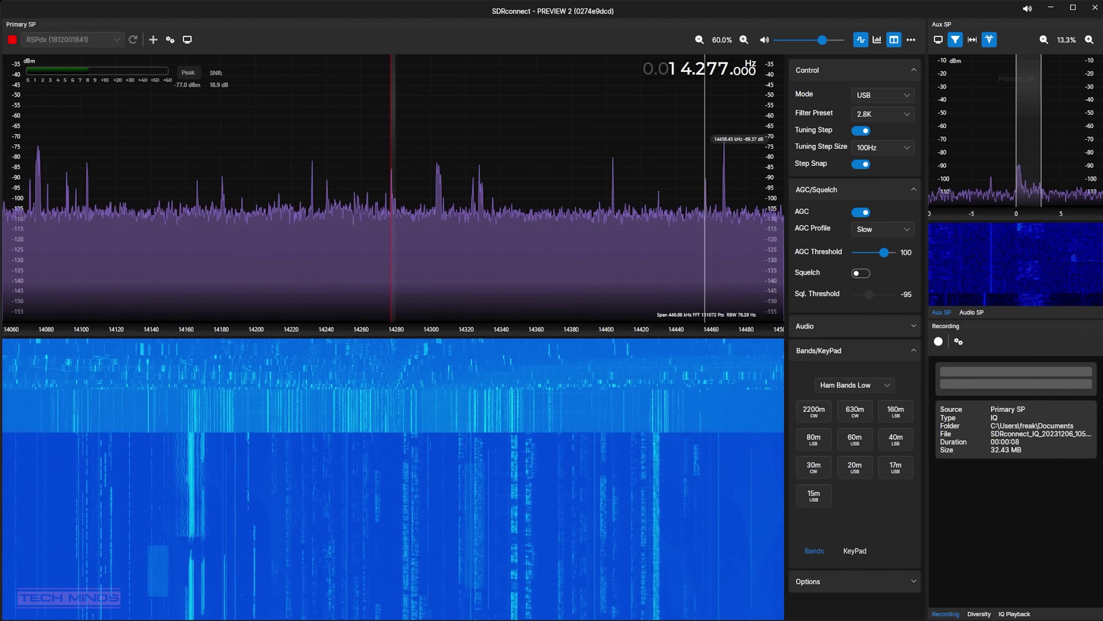
{"action": "left_click", "coordinate": [153, 40]}
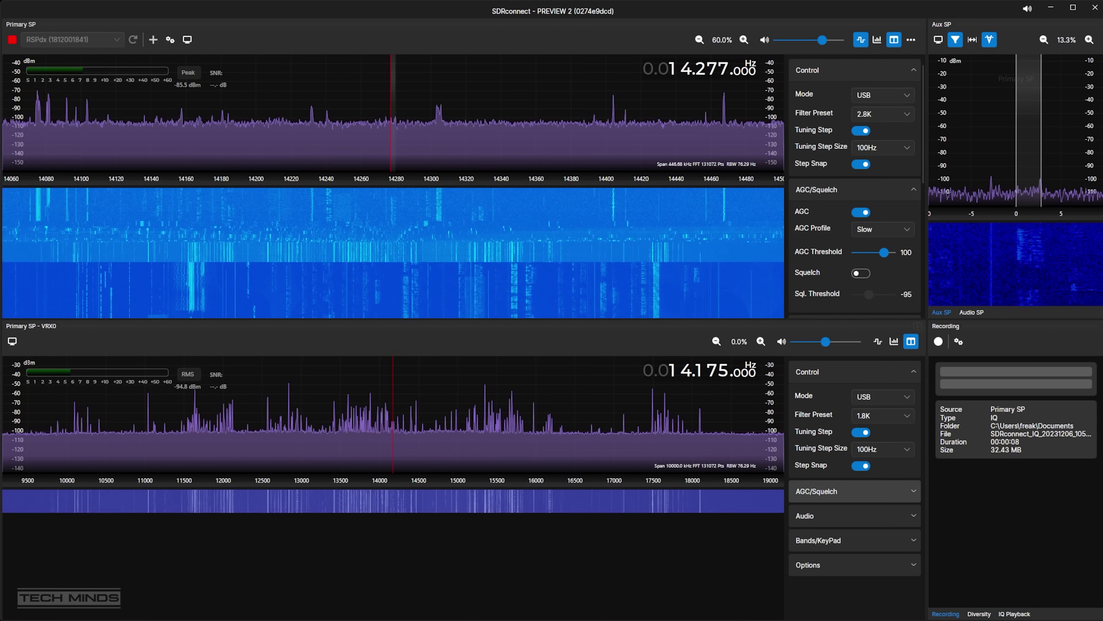
Show the virtual receiver's band and keypad controls, and collapse them again.
{"action": "left_click", "coordinate": [818, 540]}
{"action": "left_click", "coordinate": [818, 516]}
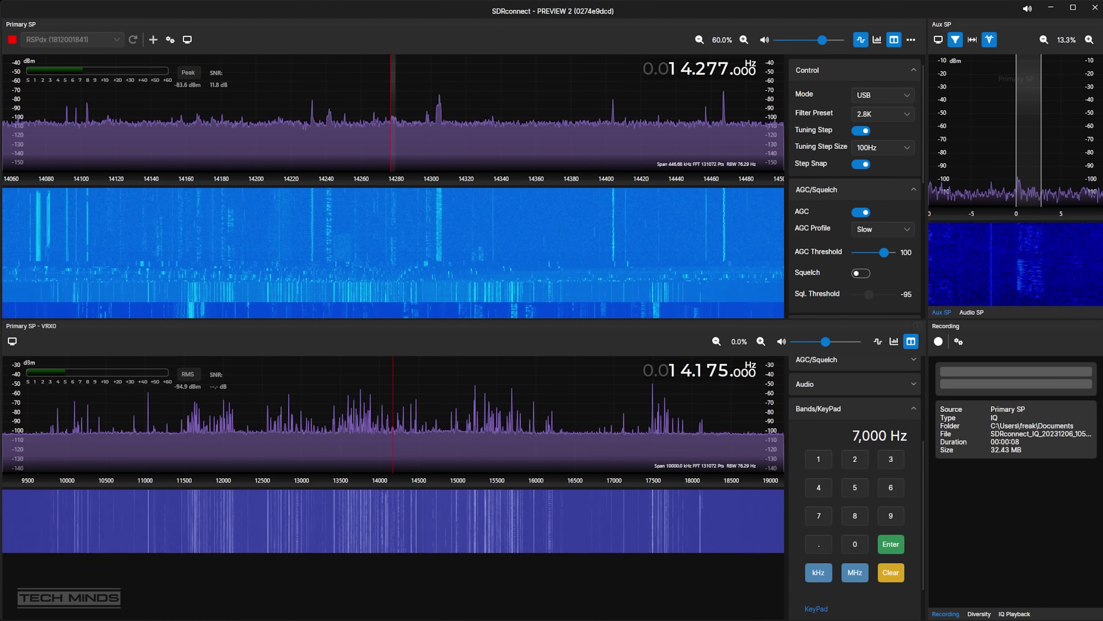
{"action": "left_click", "coordinate": [818, 409]}
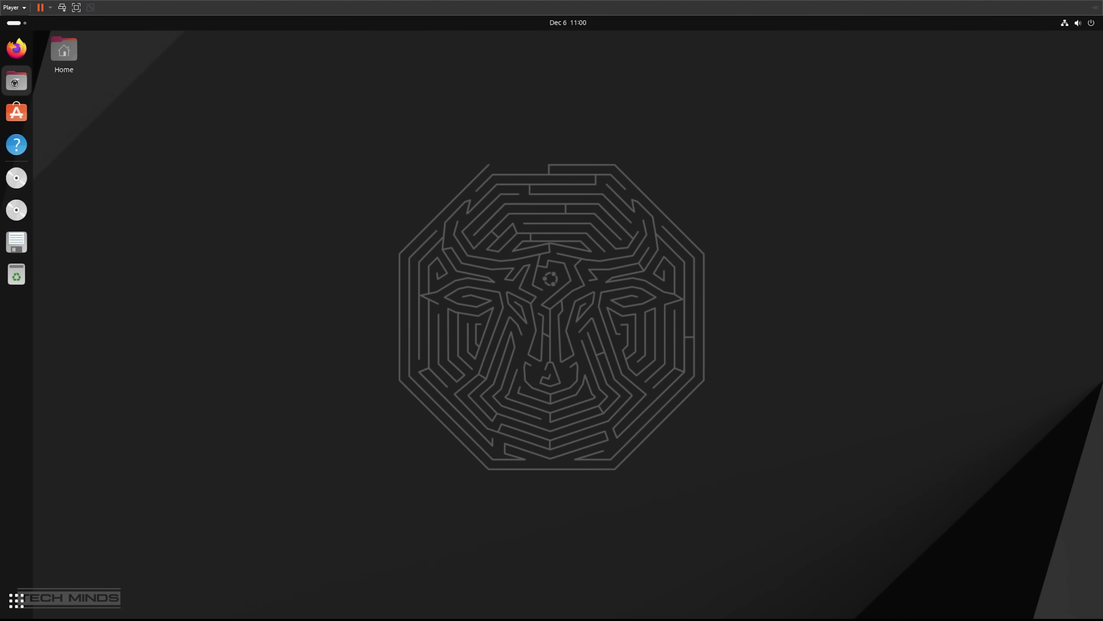
Switch to the Ubuntu virtual machine's file manager, move its window towards the centre of the desktop, and show the Downloads folder.
{"action": "left_click", "coordinate": [14, 85]}
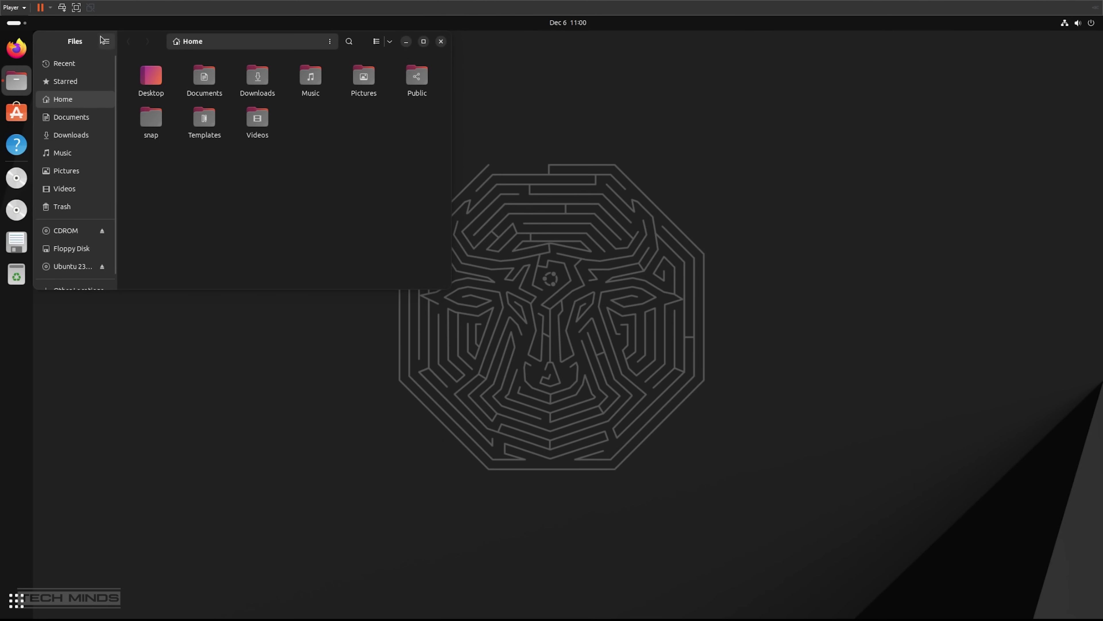
{"action": "left_click_drag", "start_coordinate": [101, 39], "coordinate": [425, 152]}
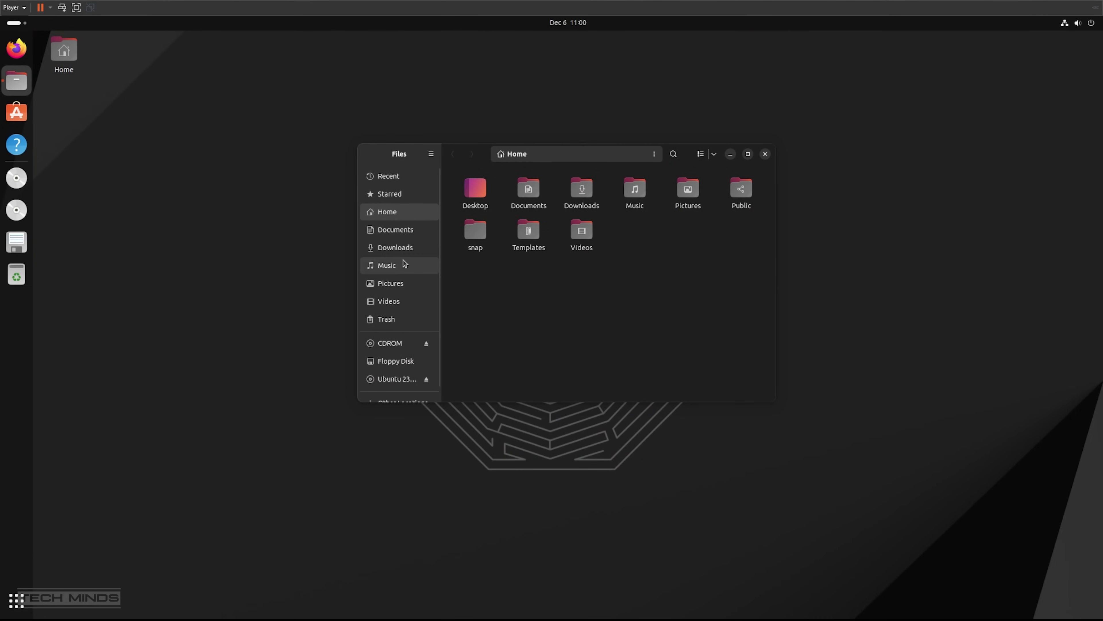
{"action": "left_click", "coordinate": [396, 250]}
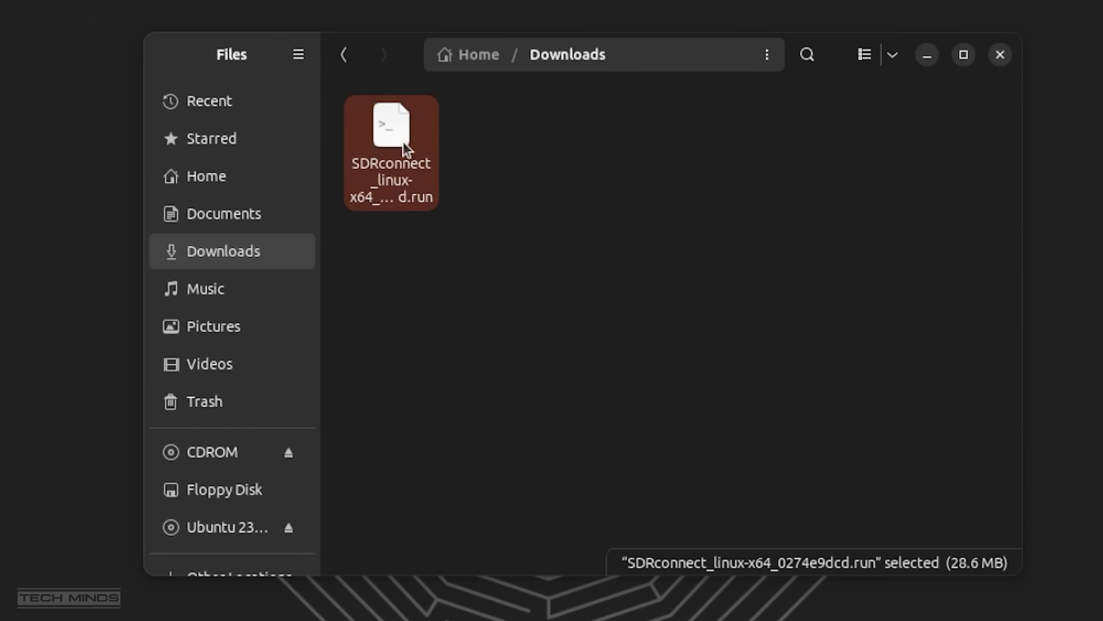
Check the properties of SDRconnect_linux-x64_0274e9dcd.run and run the file as a program.
{"action": "right_click", "coordinate": [406, 149]}
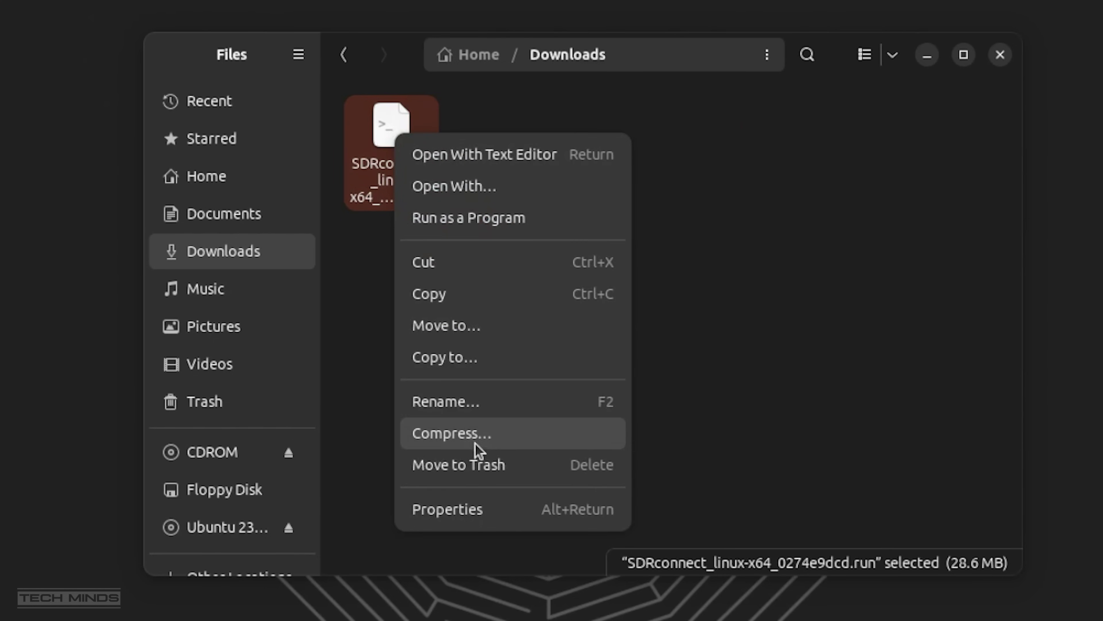
{"action": "left_click", "coordinate": [463, 515]}
{"action": "right_click", "coordinate": [397, 139]}
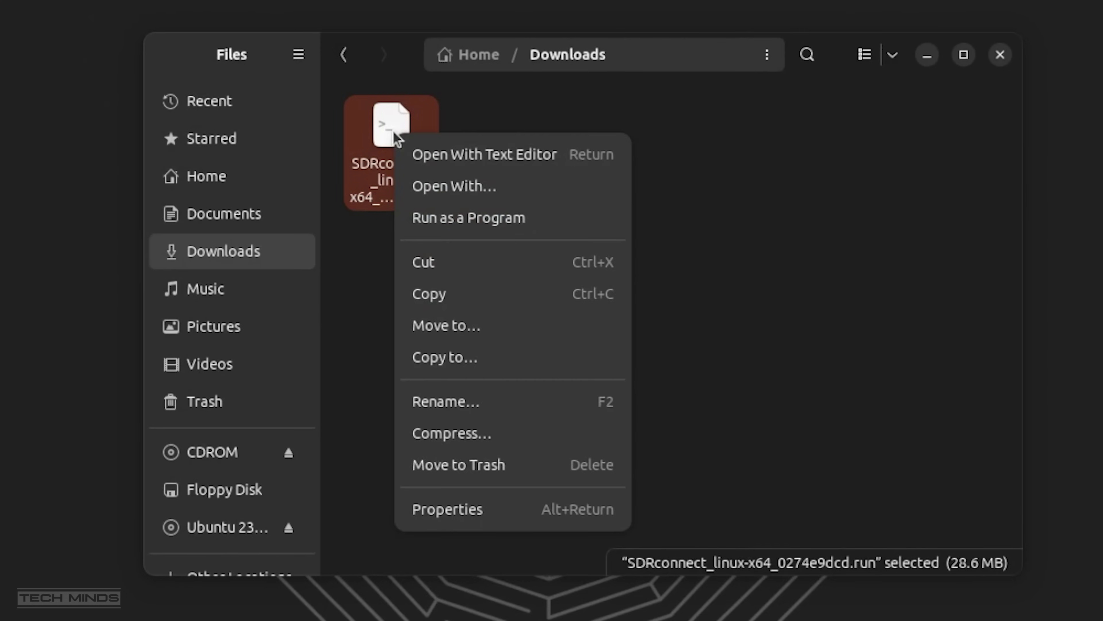
{"action": "left_click", "coordinate": [463, 222]}
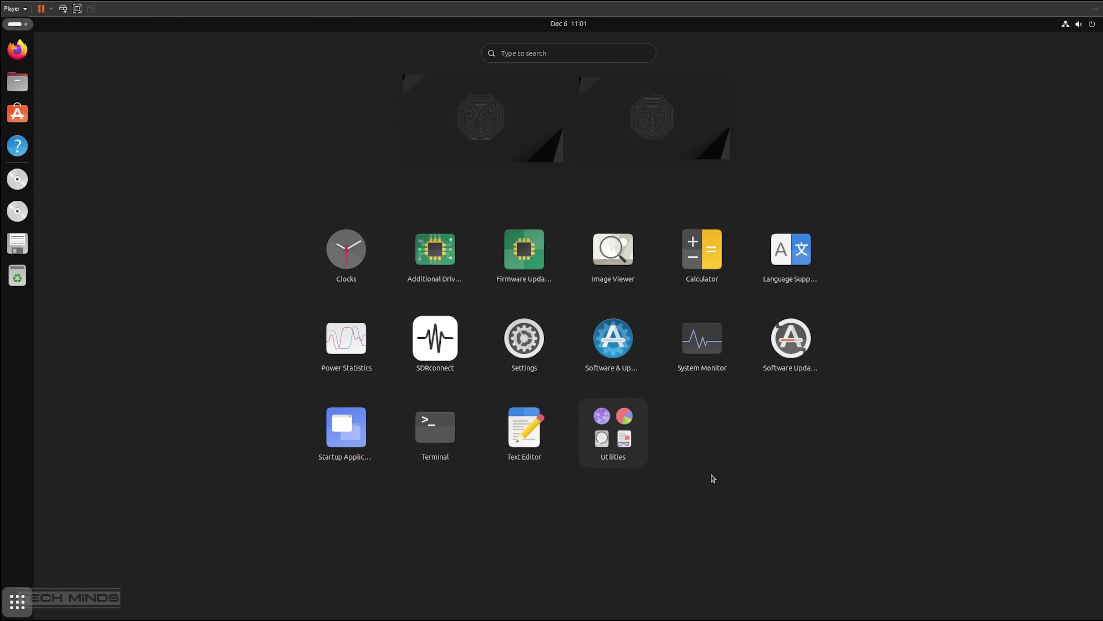
Launch SDRconnect on Ubuntu and tune the primary receiver within the 40m band to 7.173 MHz, followed by 7.1363 MHz.
{"action": "left_click", "coordinate": [438, 339]}
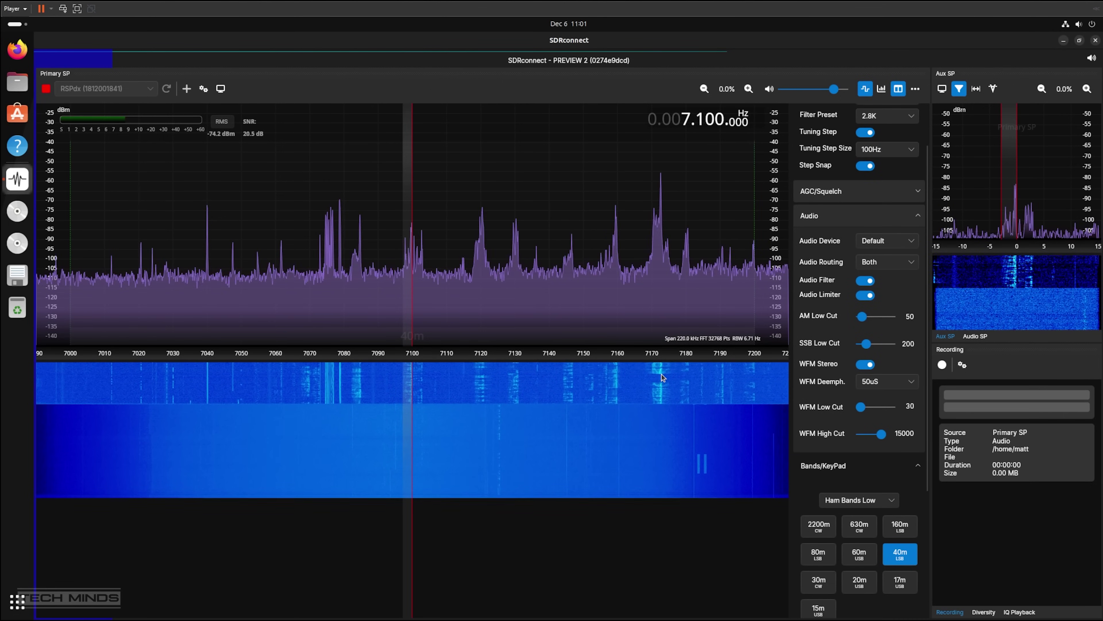
{"action": "left_click", "coordinate": [661, 374]}
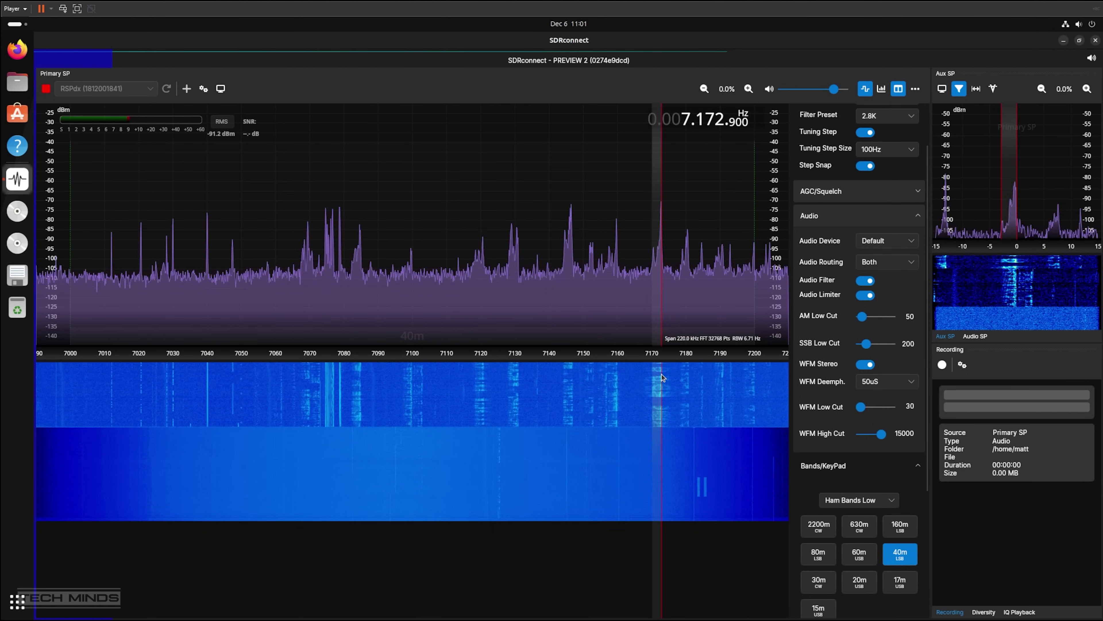
{"action": "scroll", "coordinate": [661, 374], "scroll_direction": "up", "scroll_amount": 1}
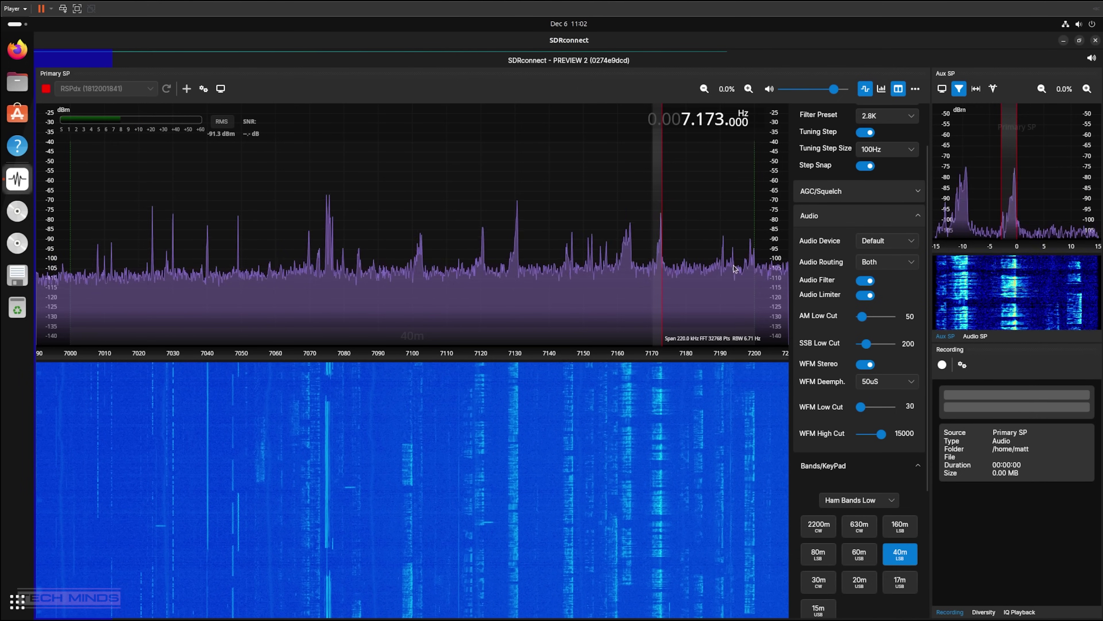
{"action": "left_click", "coordinate": [536, 263]}
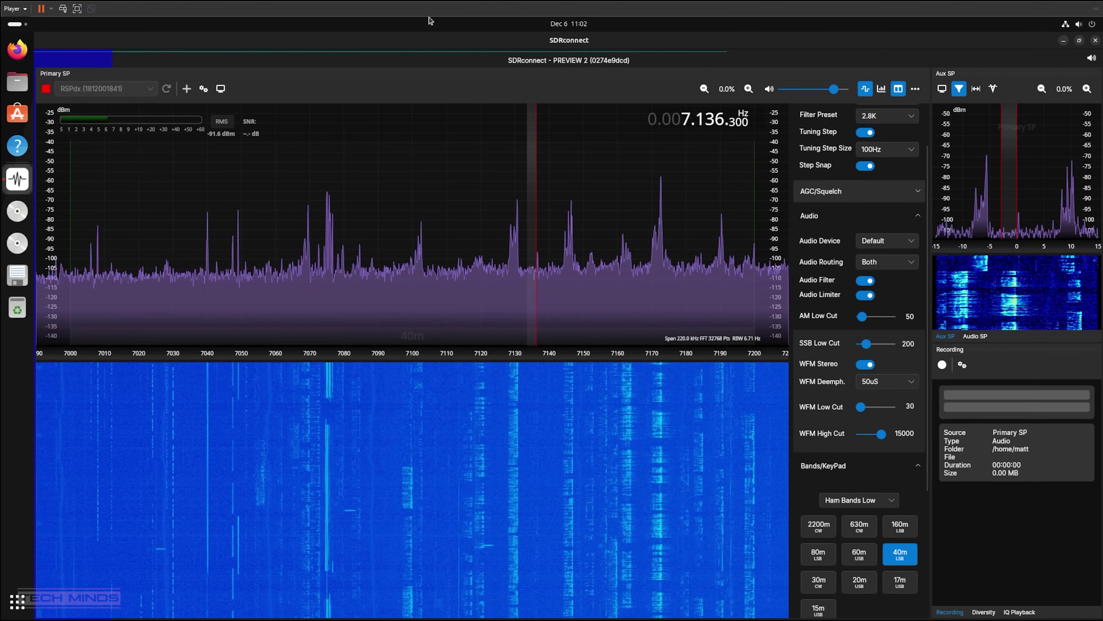